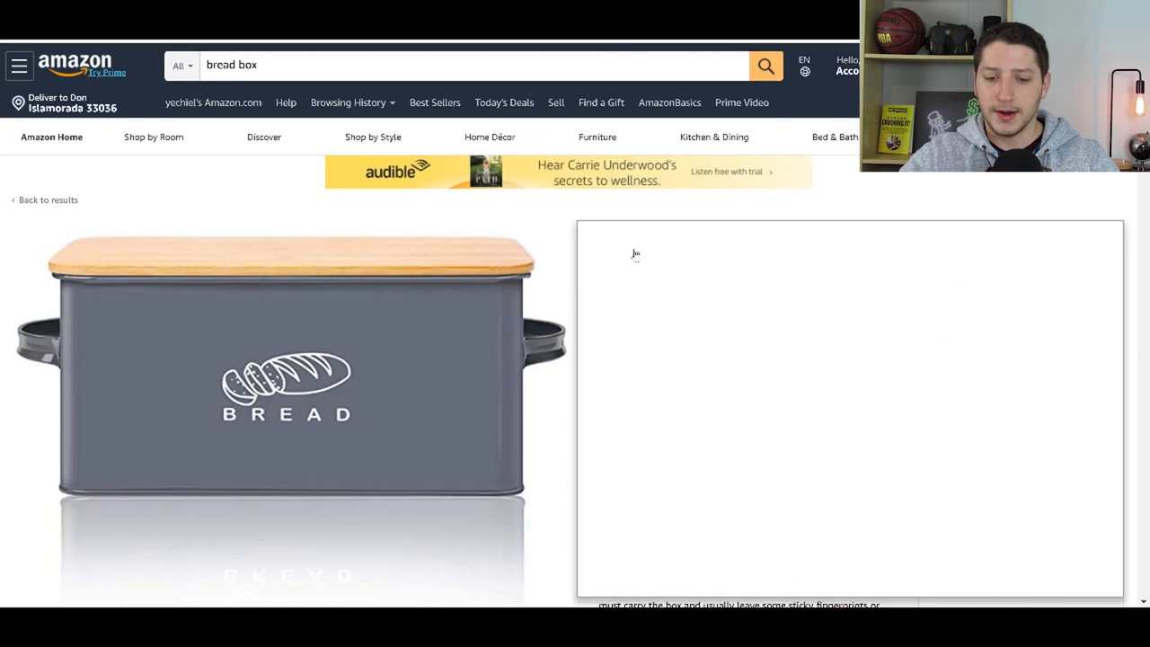
Step: Examine the GA Homefavor bread box listing's title, price, bullet points, enhanced description, product information and brand name
scroll(683, 211, down, 1)
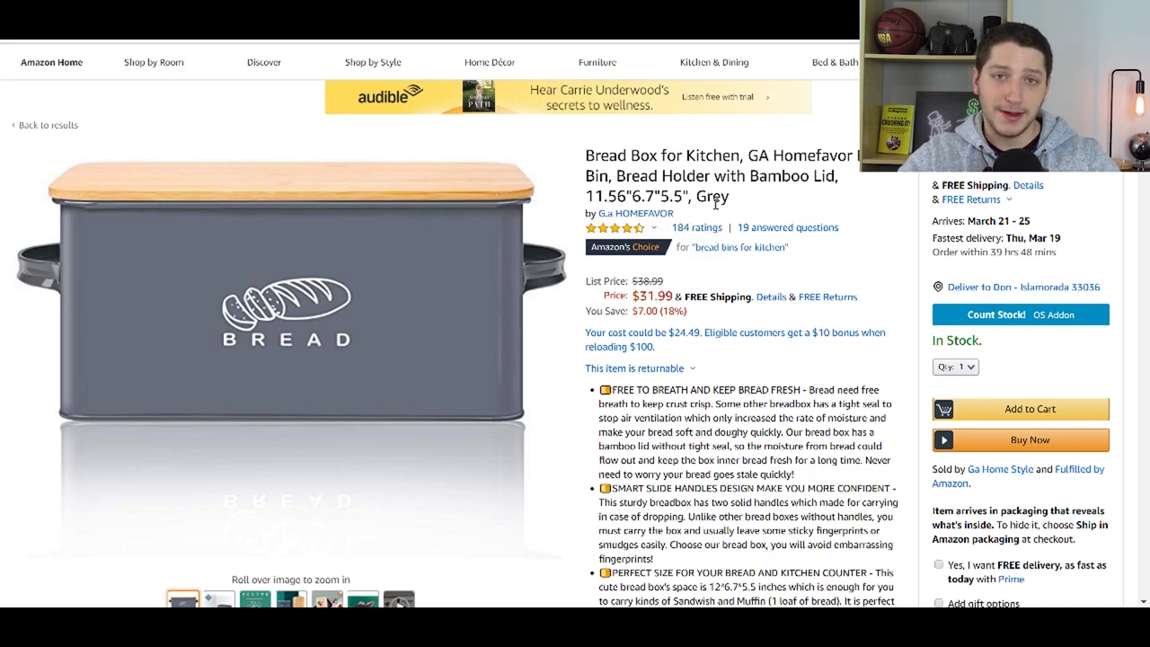
scroll(894, 231, down, 2)
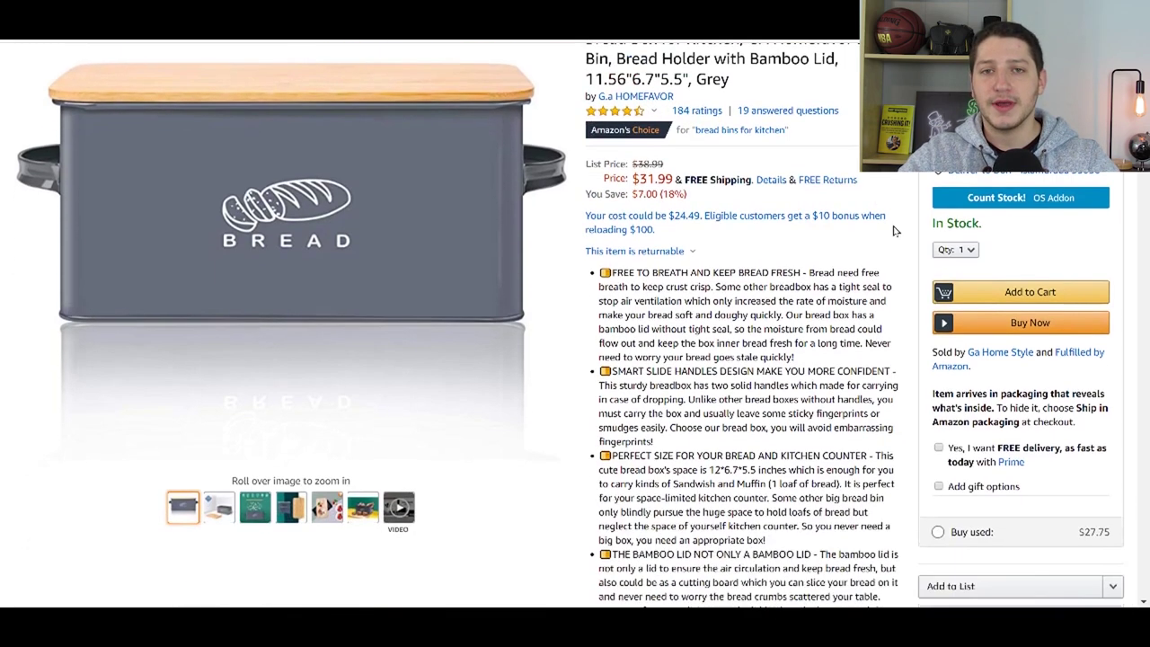
scroll(894, 231, down, 2)
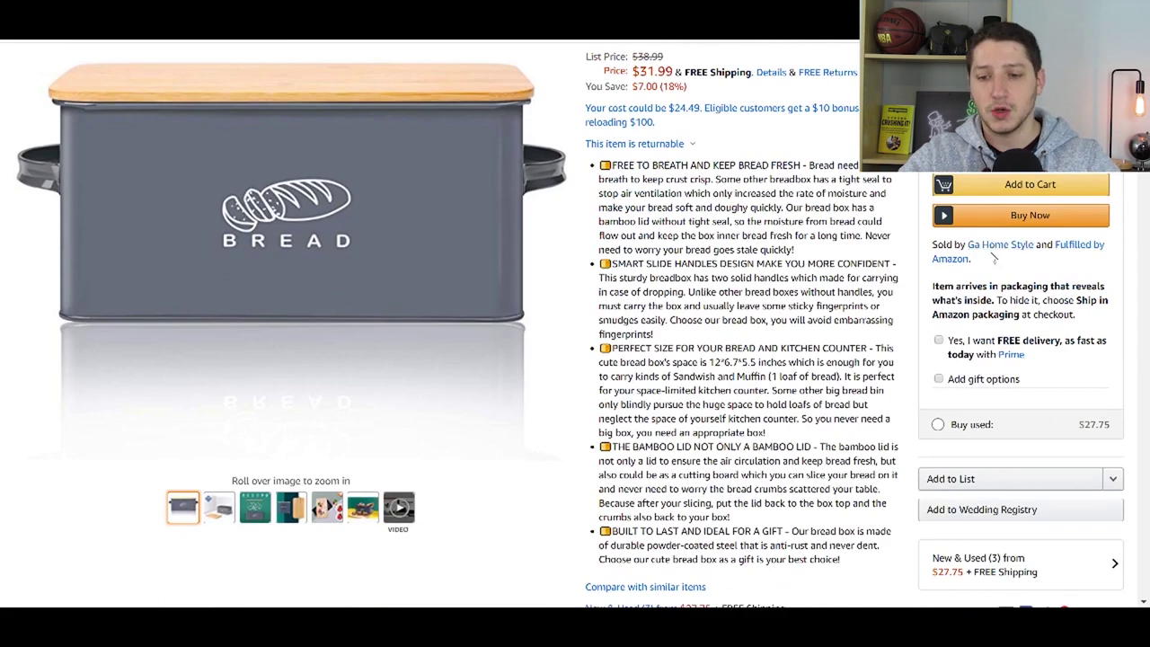
scroll(993, 259, down, 4)
scroll(992, 259, down, 15)
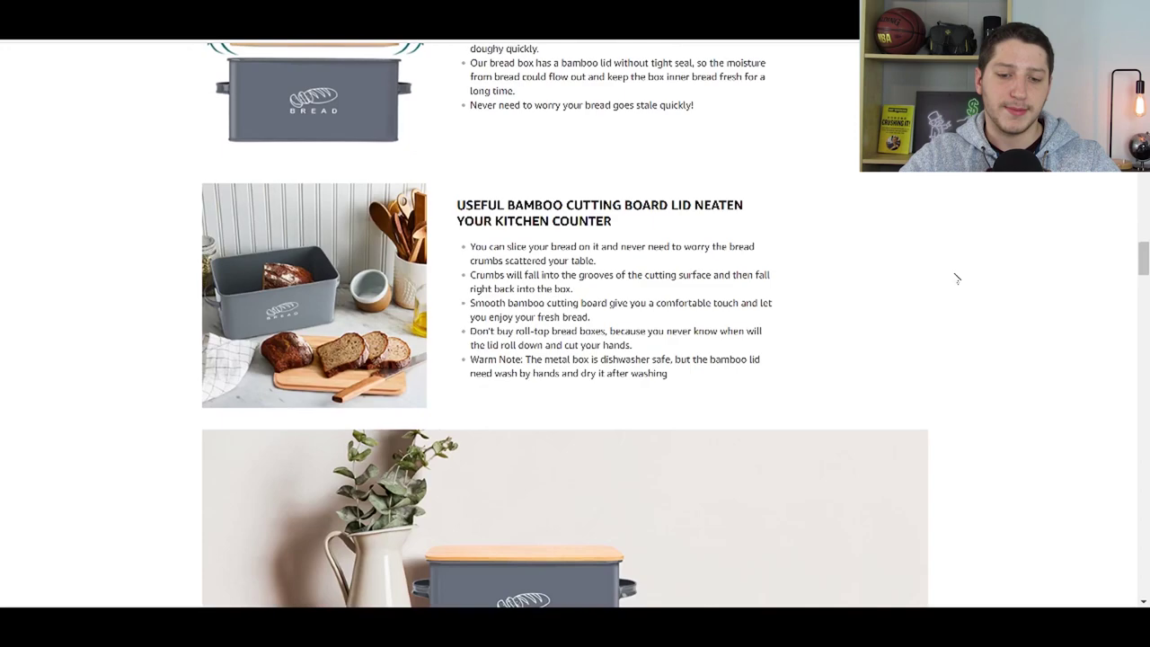
scroll(955, 278, down, 20)
scroll(581, 327, down, 1)
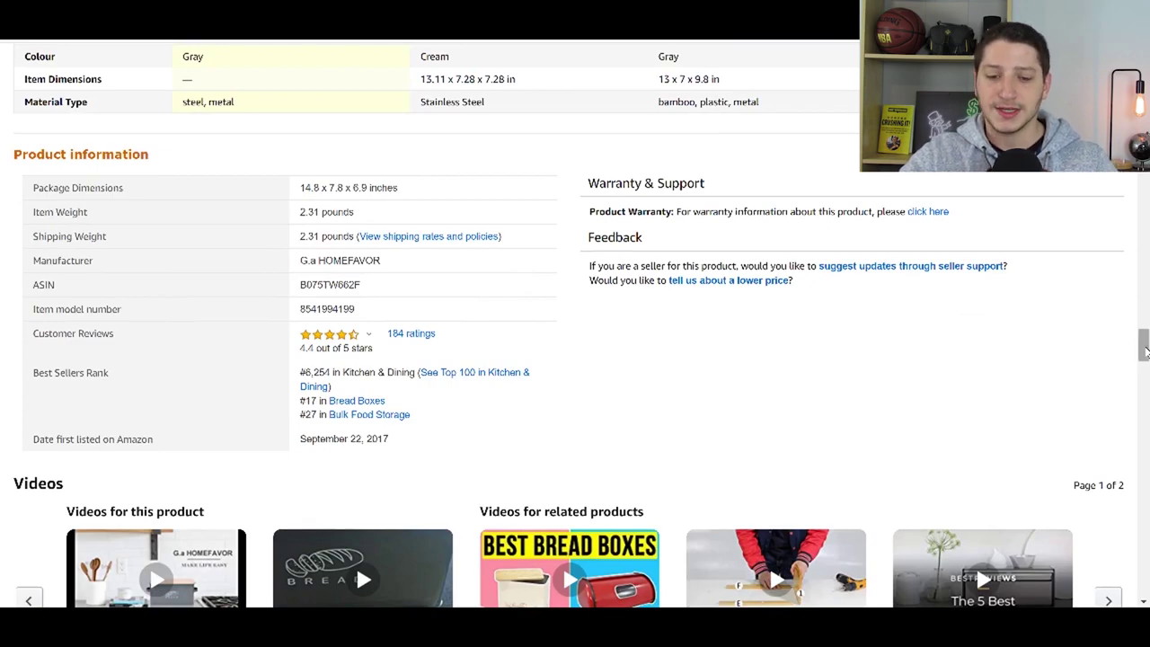
scroll(1130, 355, up, 7)
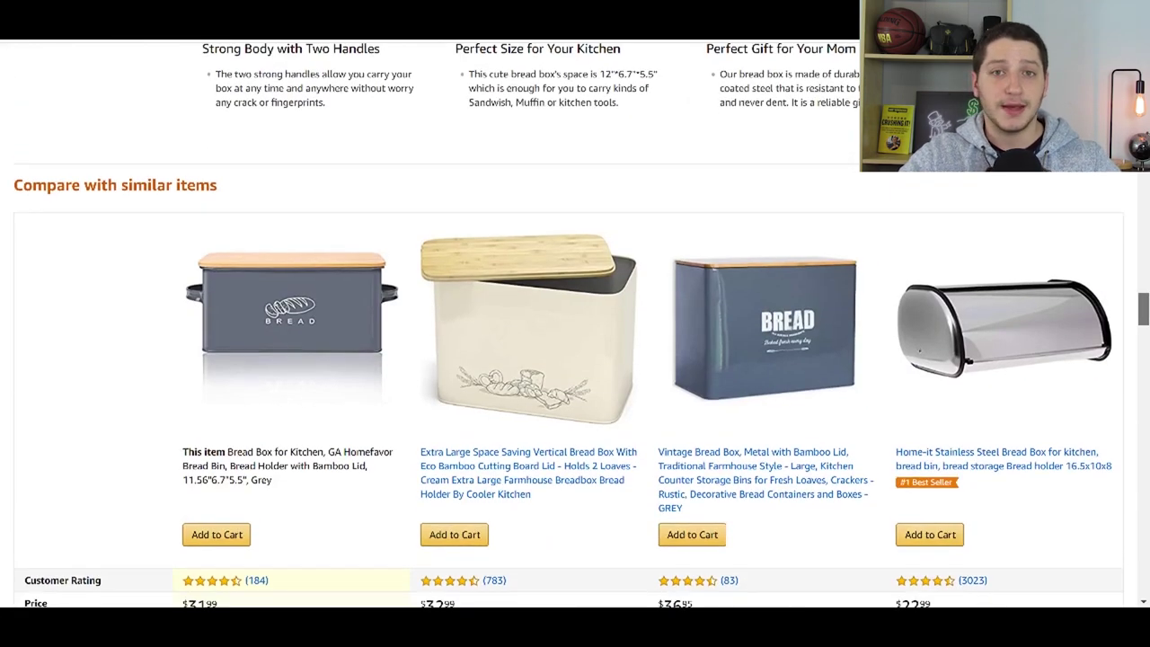
scroll(1130, 355, up, 20)
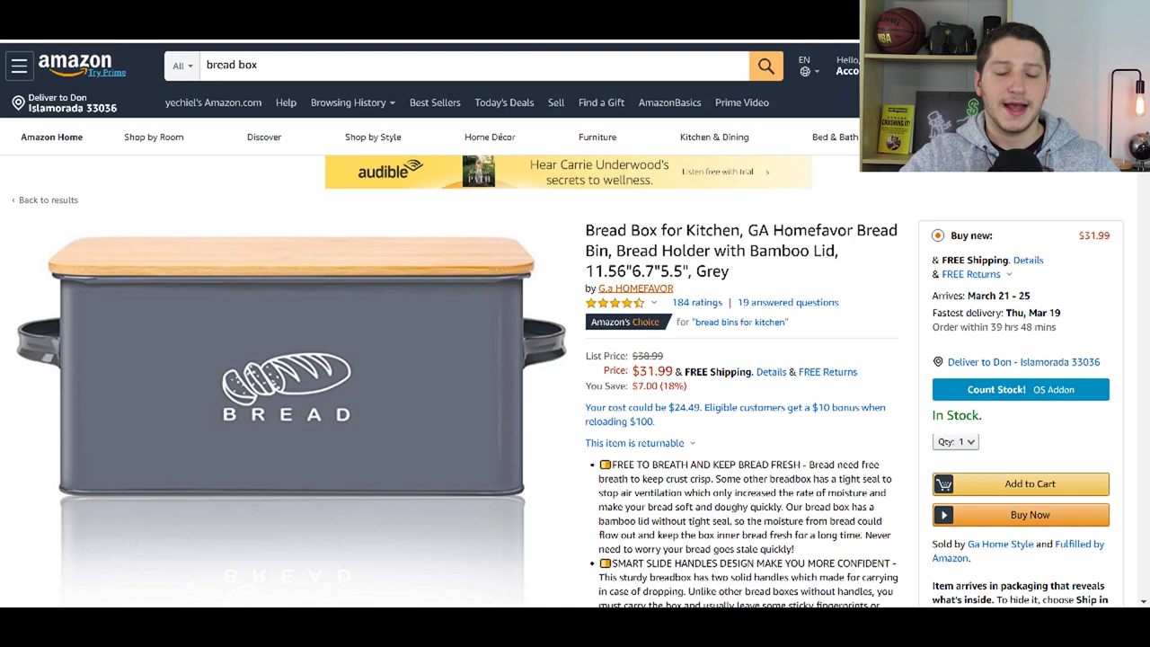
click(635, 288)
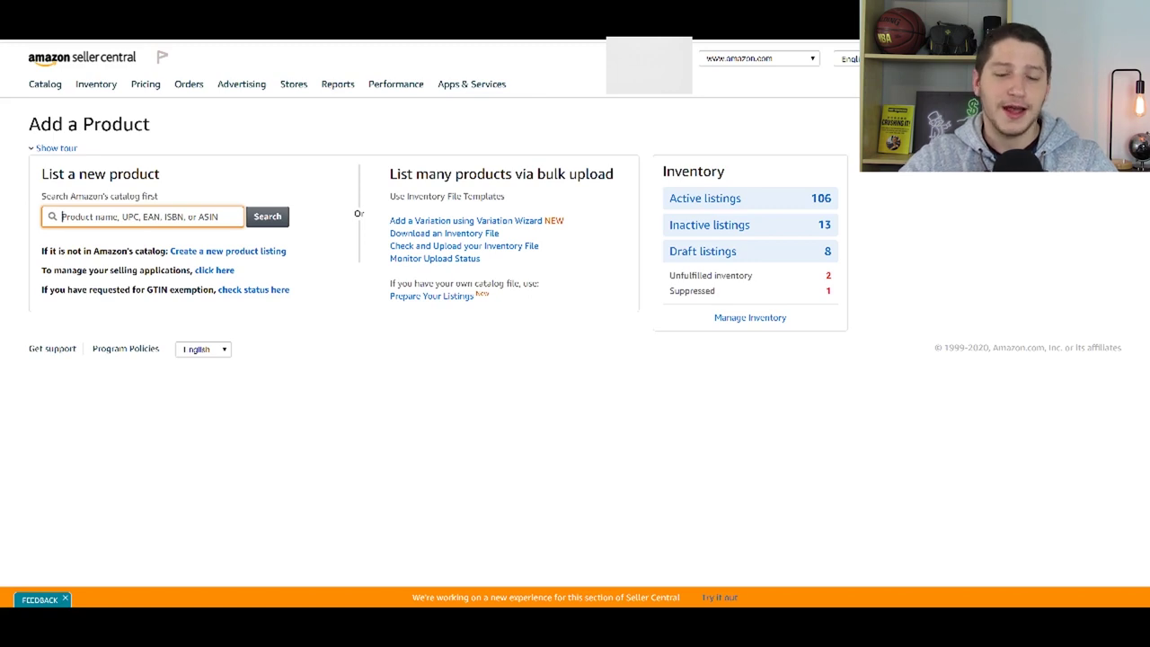
Step: In Amazon Seller Central, start adding a product and create a new product listing not in Amazon's catalog
mouse_move(94, 91)
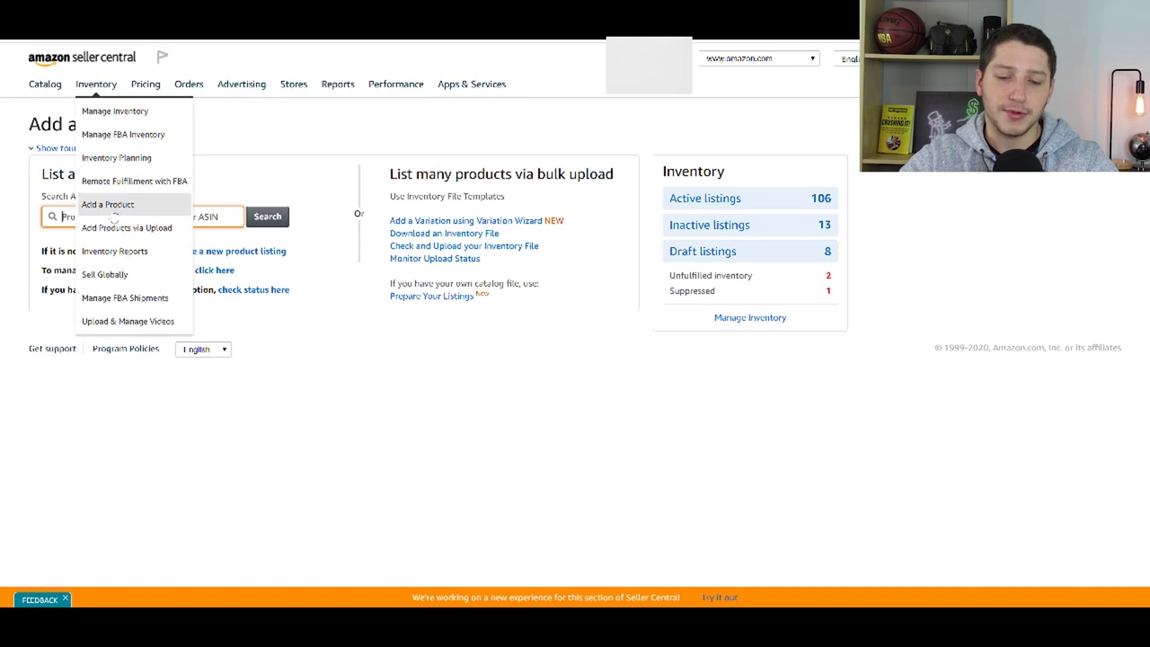
click(115, 208)
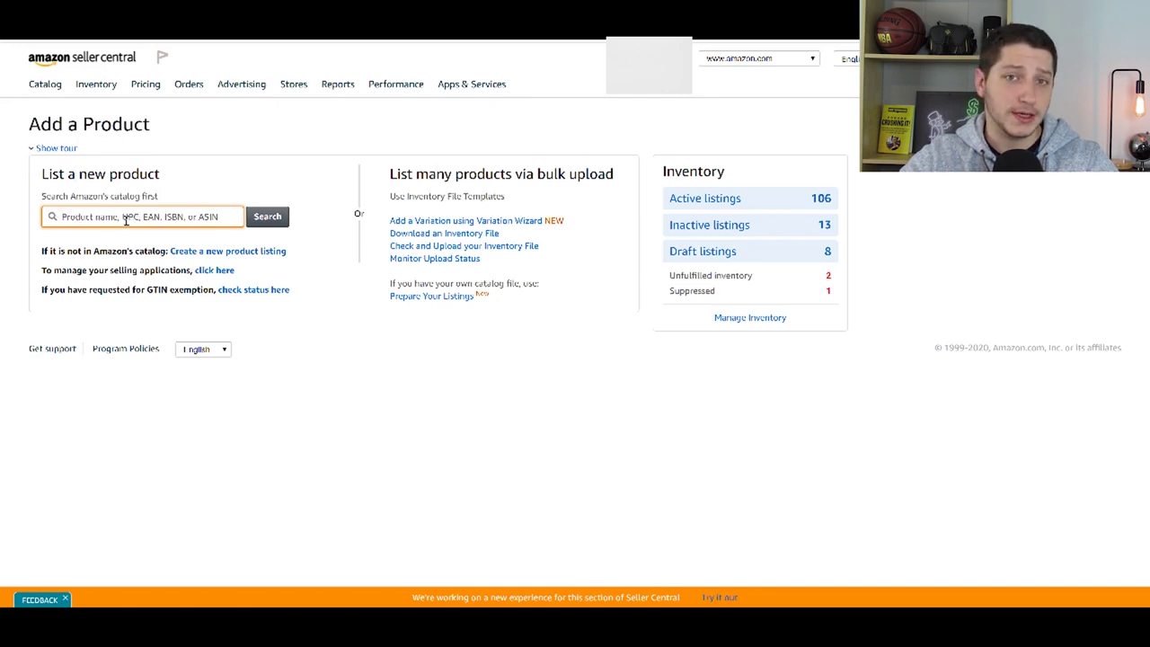
click(229, 252)
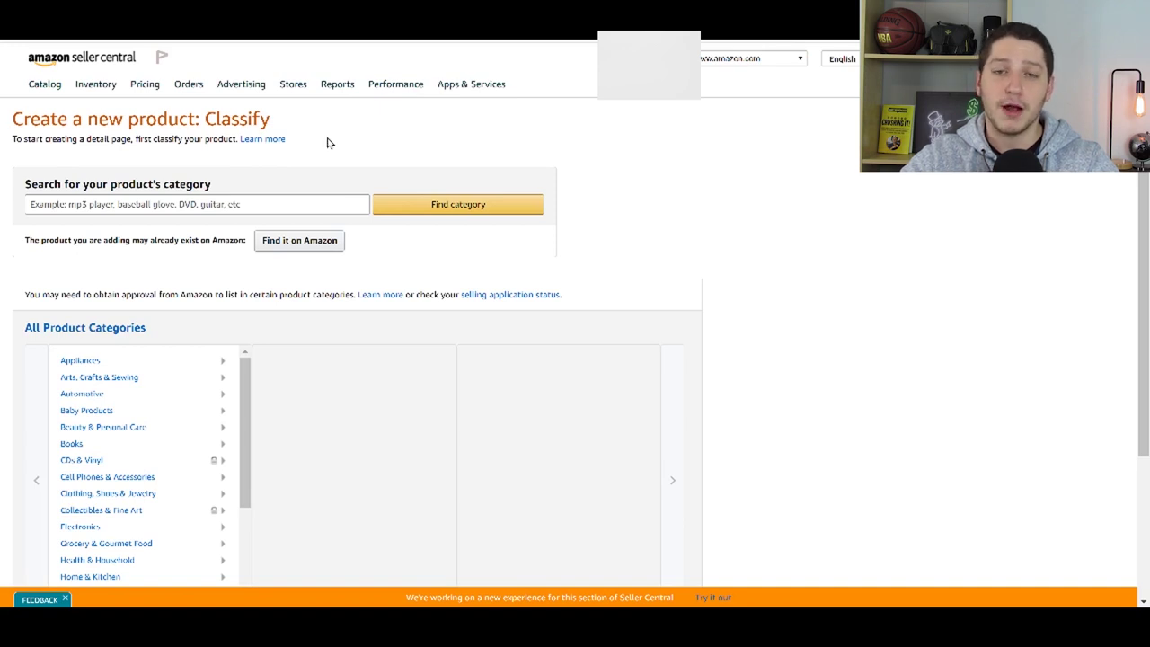
scroll(442, 147, down, 1)
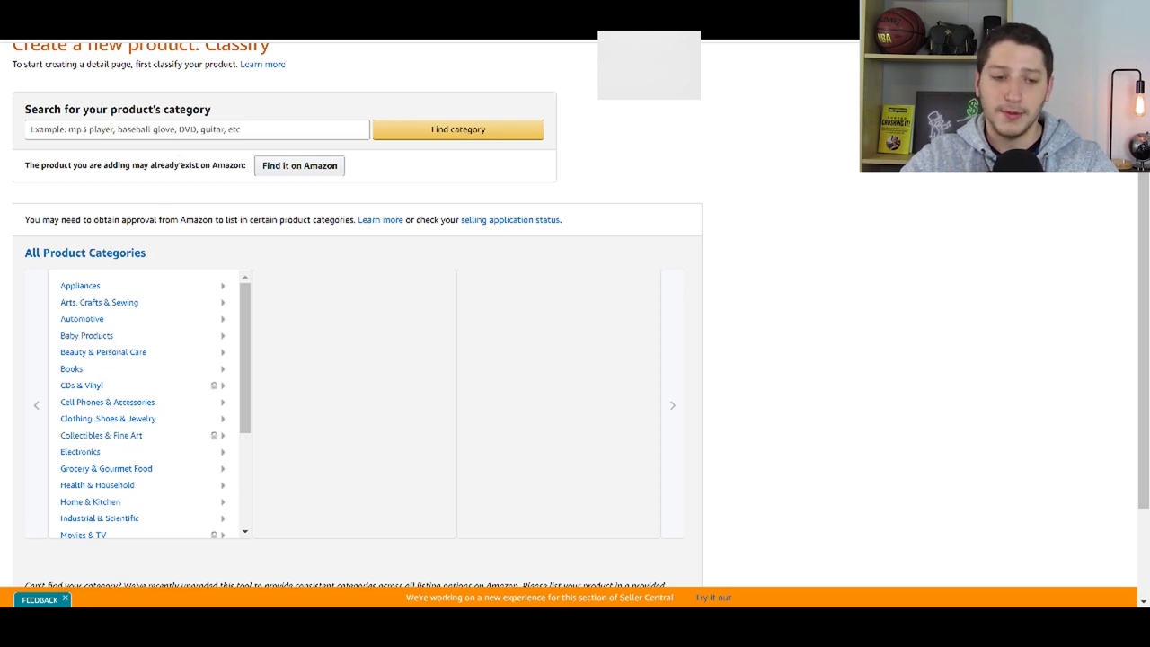
click(202, 129)
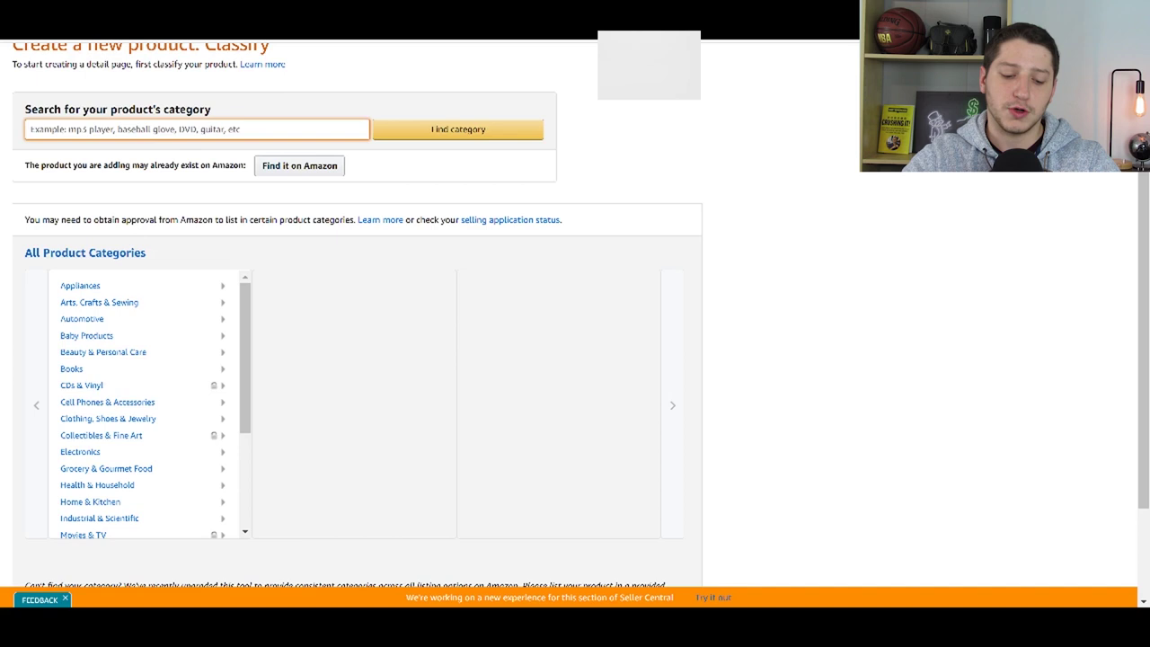
text(bread box)
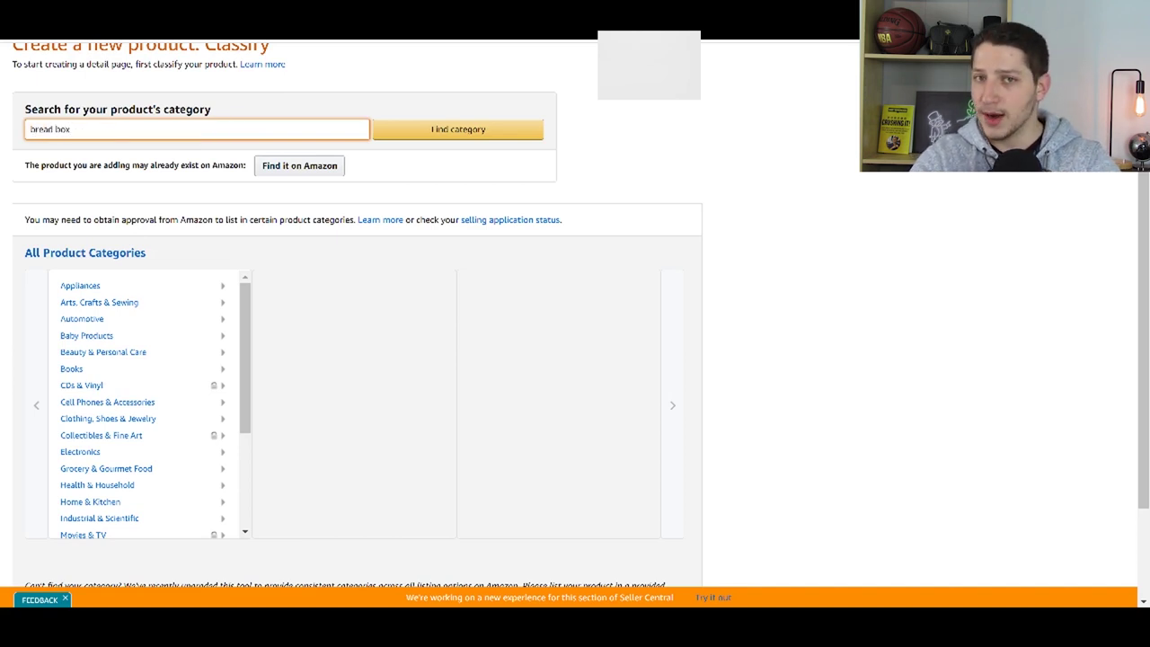
key(BackSpace)
key(BackSpace)
key(BackSpace)
key(BackSpace)
key(BackSpace)
key(BackSpace)
key(BackSpace)
key(BackSpace)
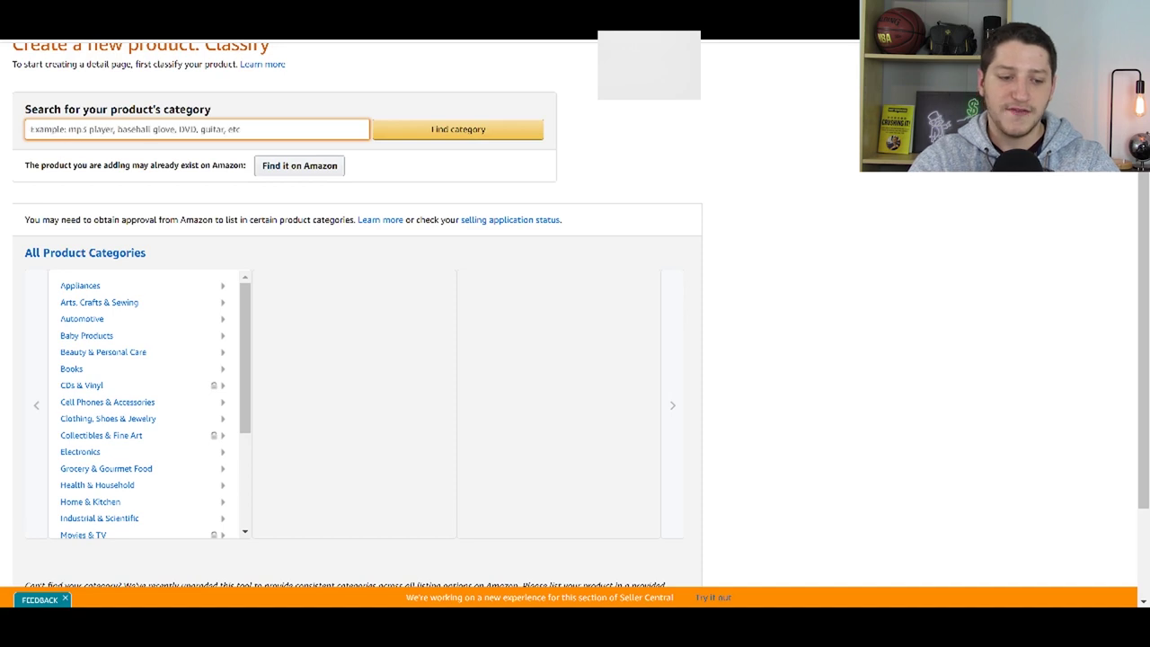
text(head)
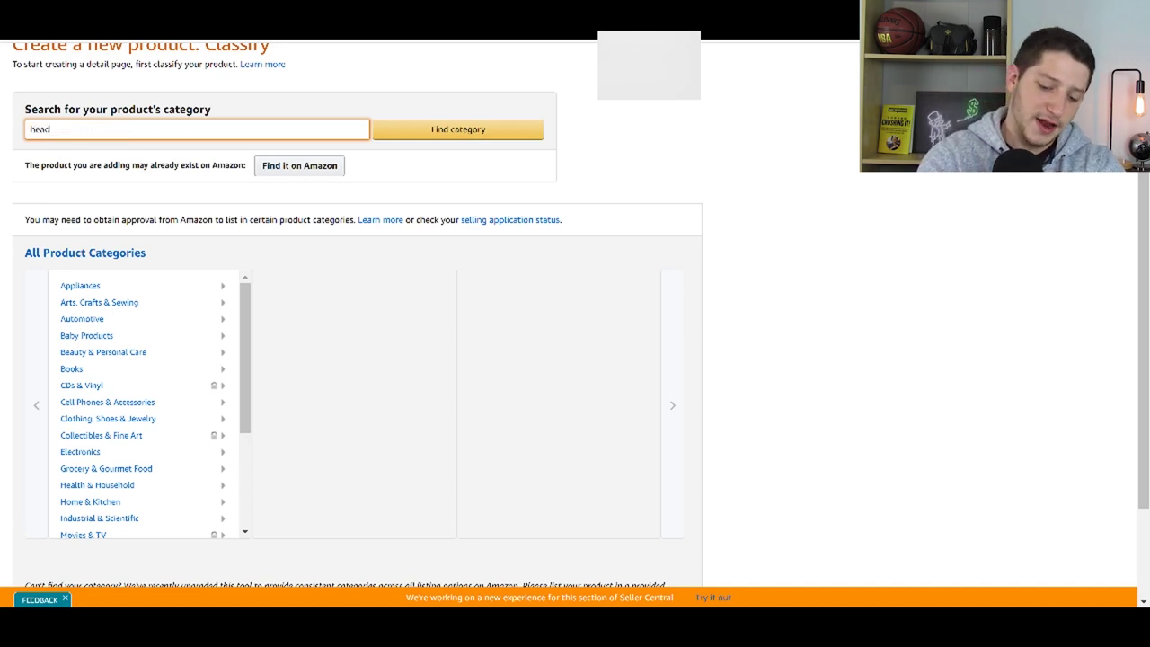
key(BackSpace)
key(BackSpace)
key(BackSpace)
key(BackSpace)
text(fun)
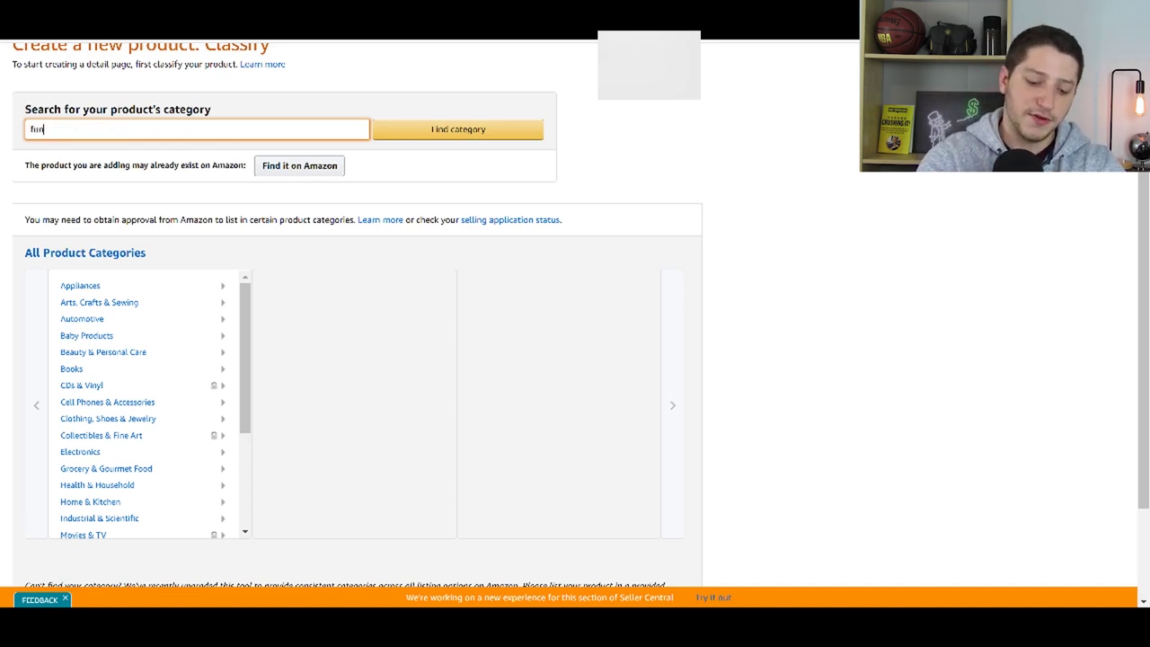
text(eral)
key(BackSpace)
key(BackSpace)
key(BackSpace)
key(BackSpace)
key(BackSpace)
key(BackSpace)
key(BackSpace)
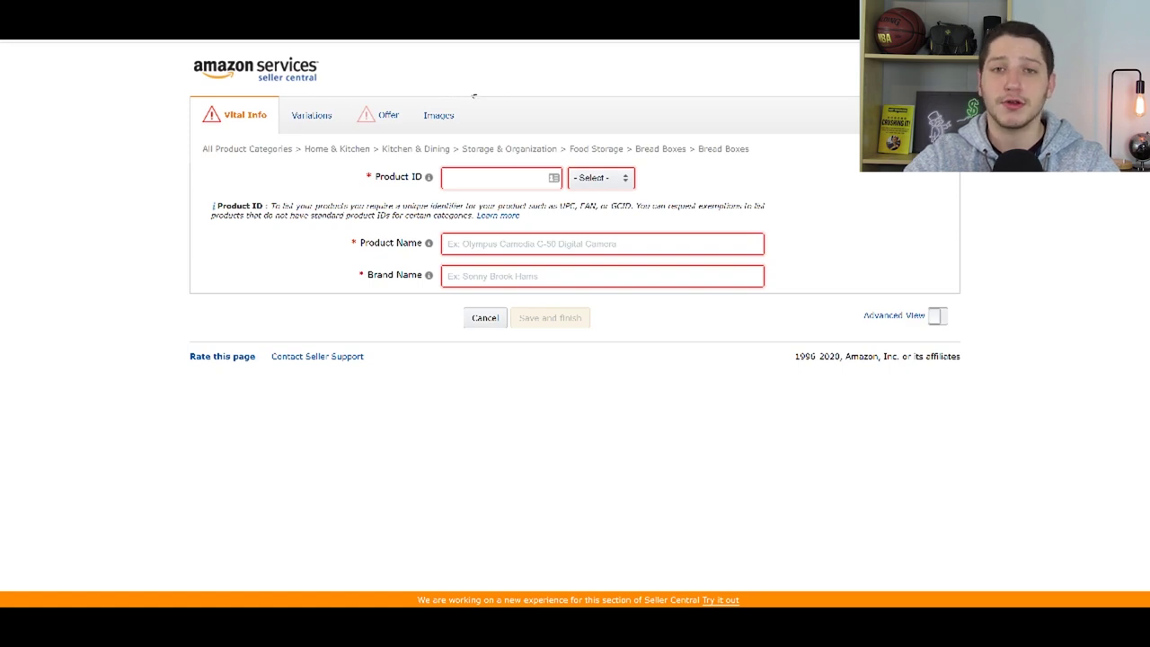
click(936, 316)
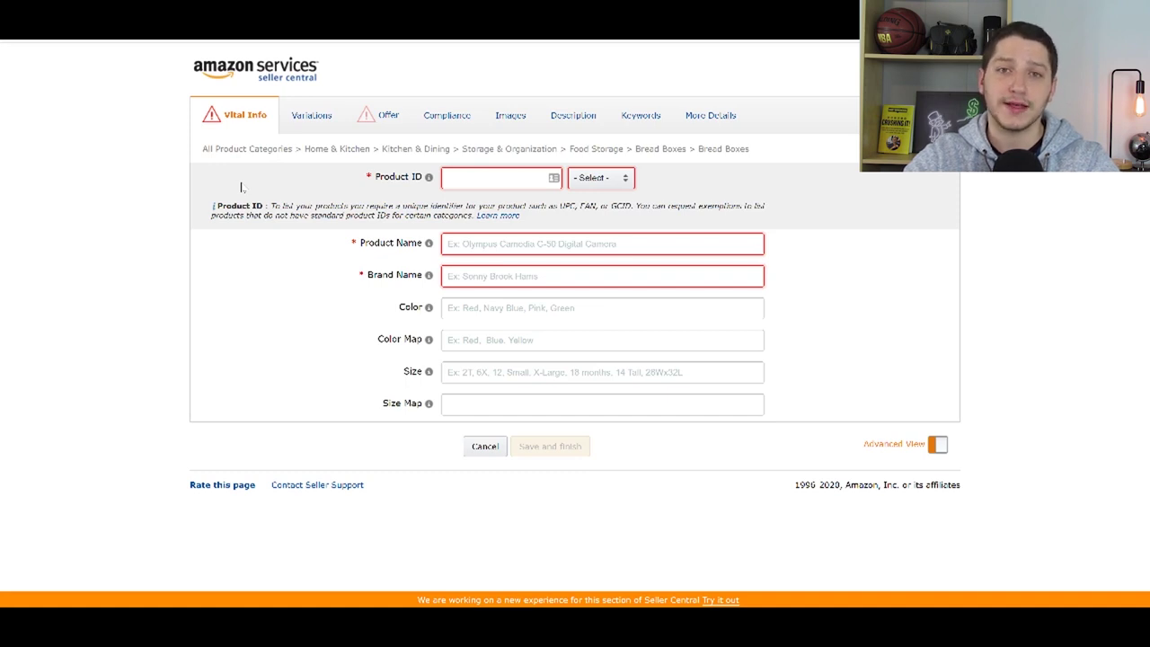
mouse_move(401, 184)
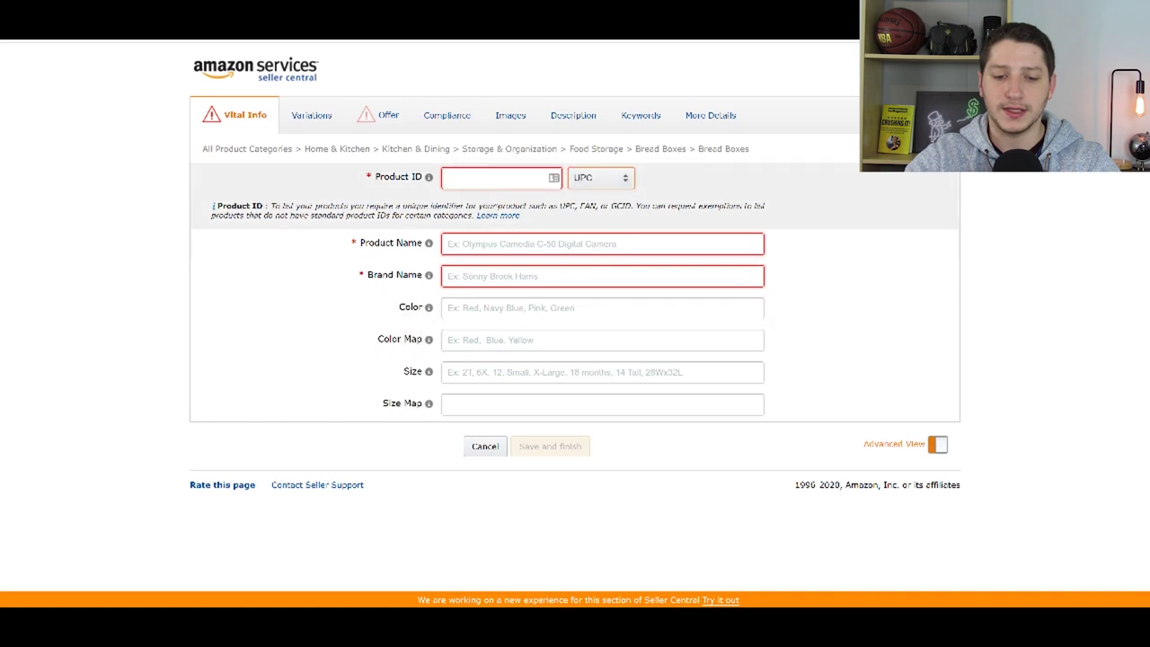
click(485, 177)
text(121212121212)
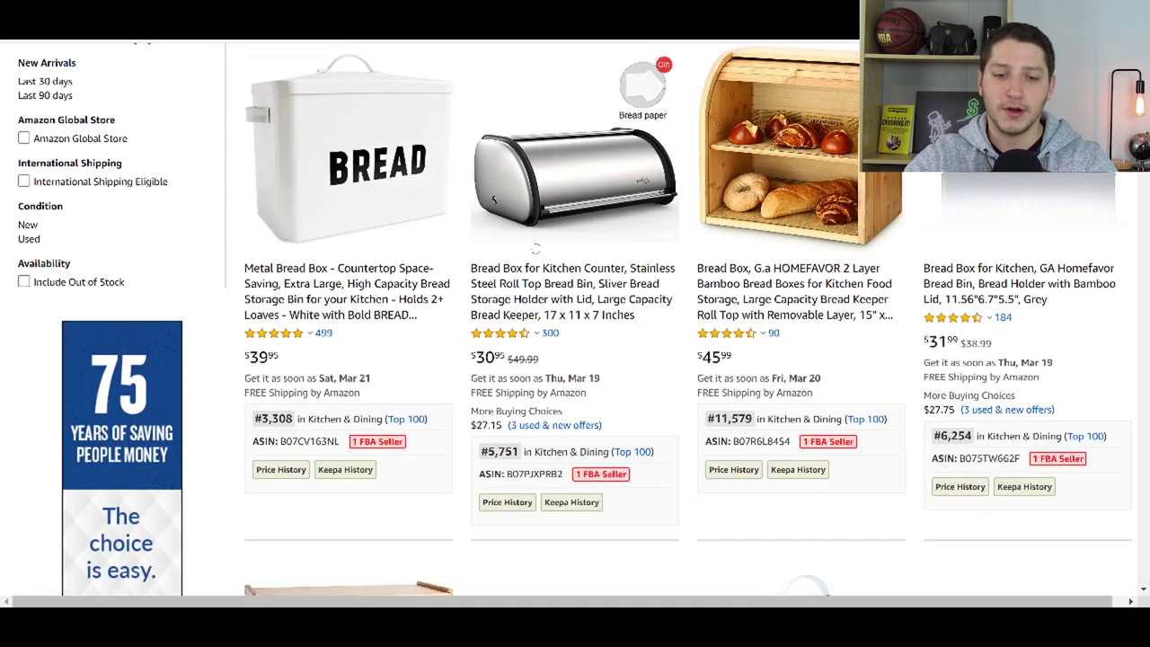
Step: Examine the titles and product information of competing bread boxes in the Amazon search results
scroll(535, 248, up, 3)
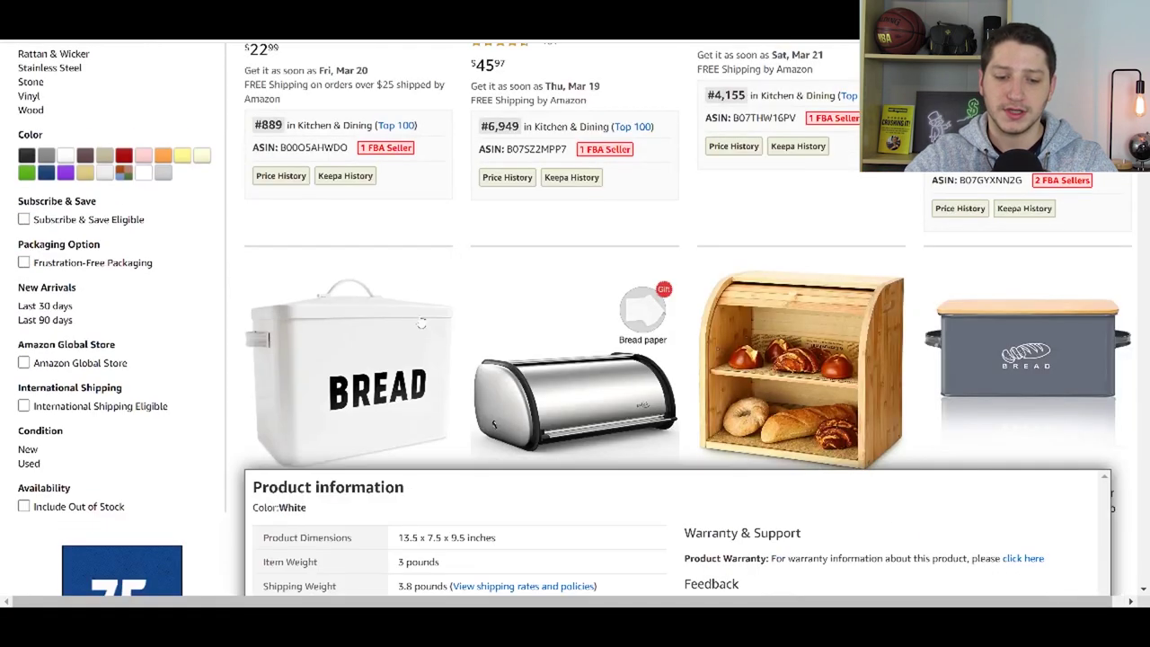
scroll(576, 279, down, 2)
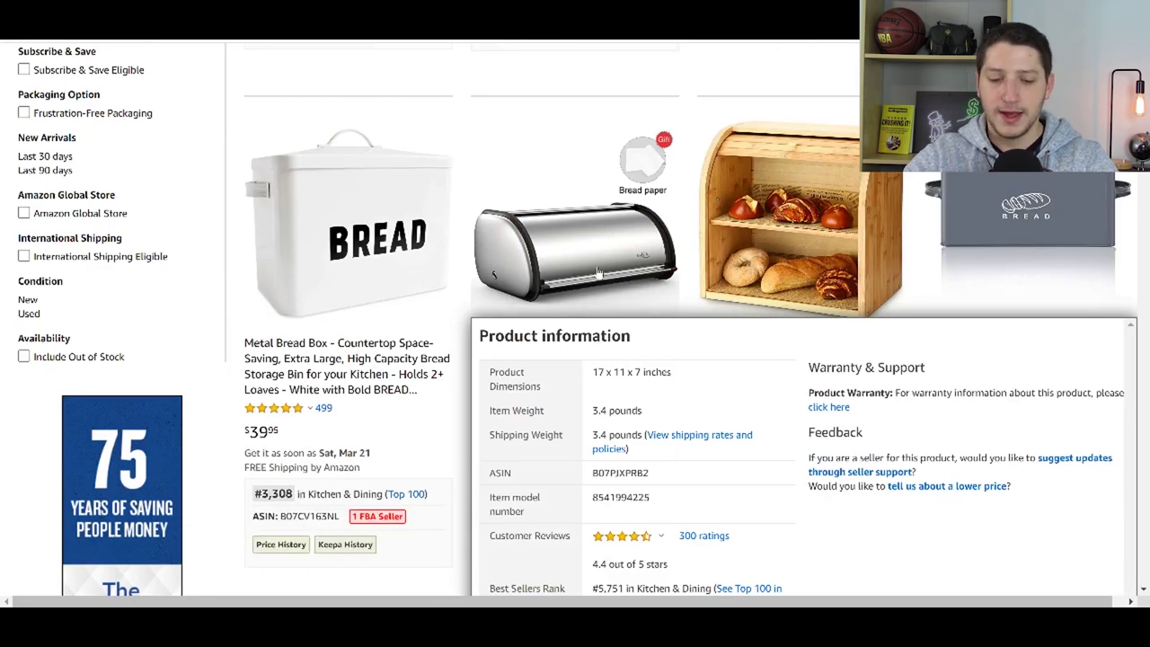
scroll(610, 286, down, 3)
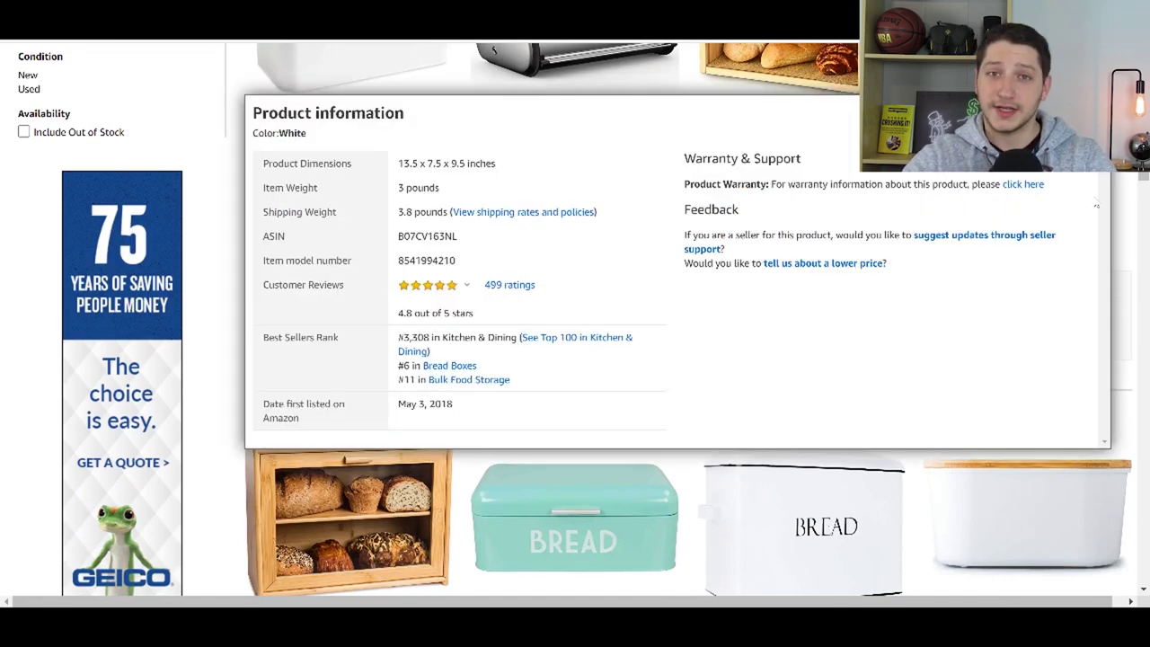
scroll(996, 227, up, 7)
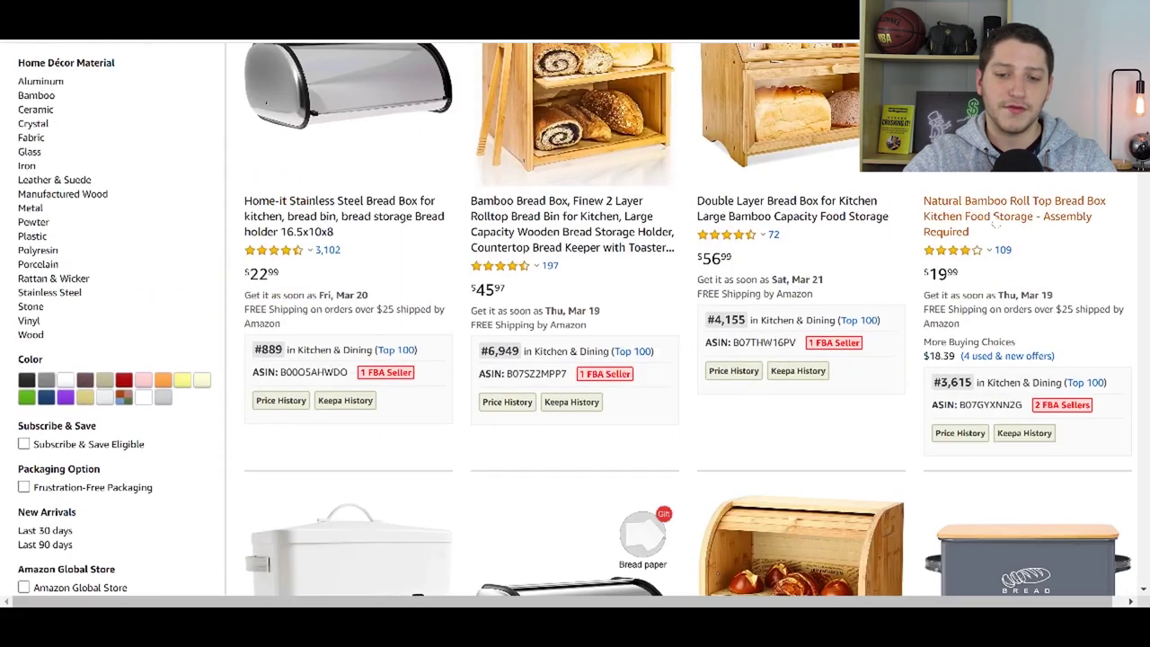
scroll(996, 226, up, 5)
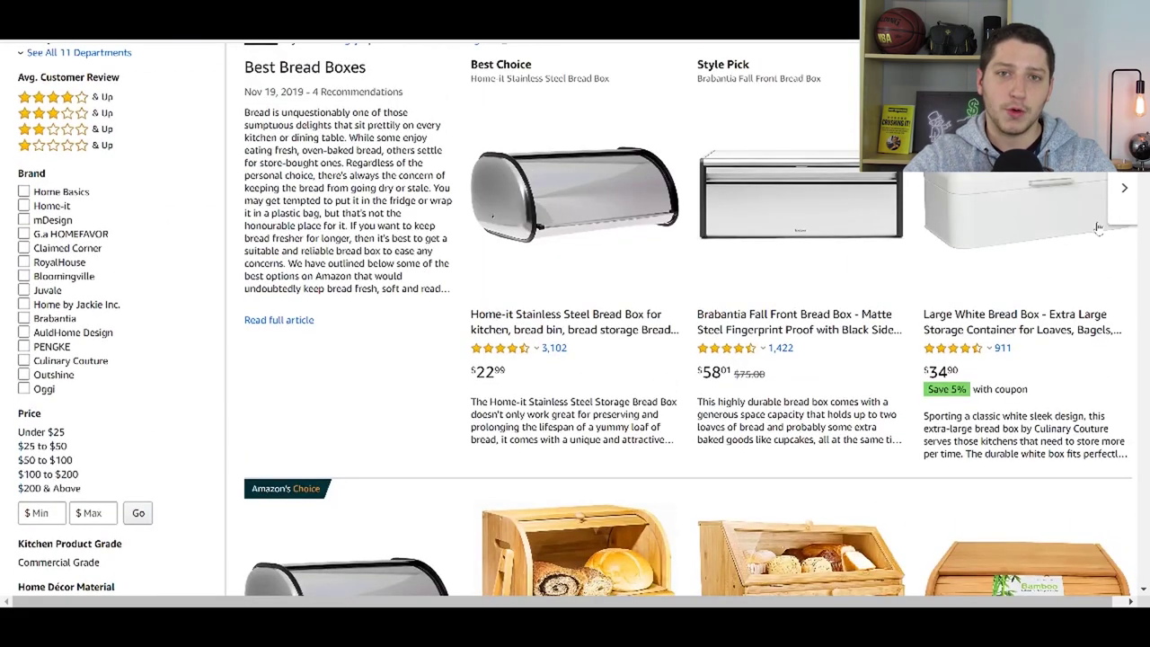
scroll(1098, 234, down, 3)
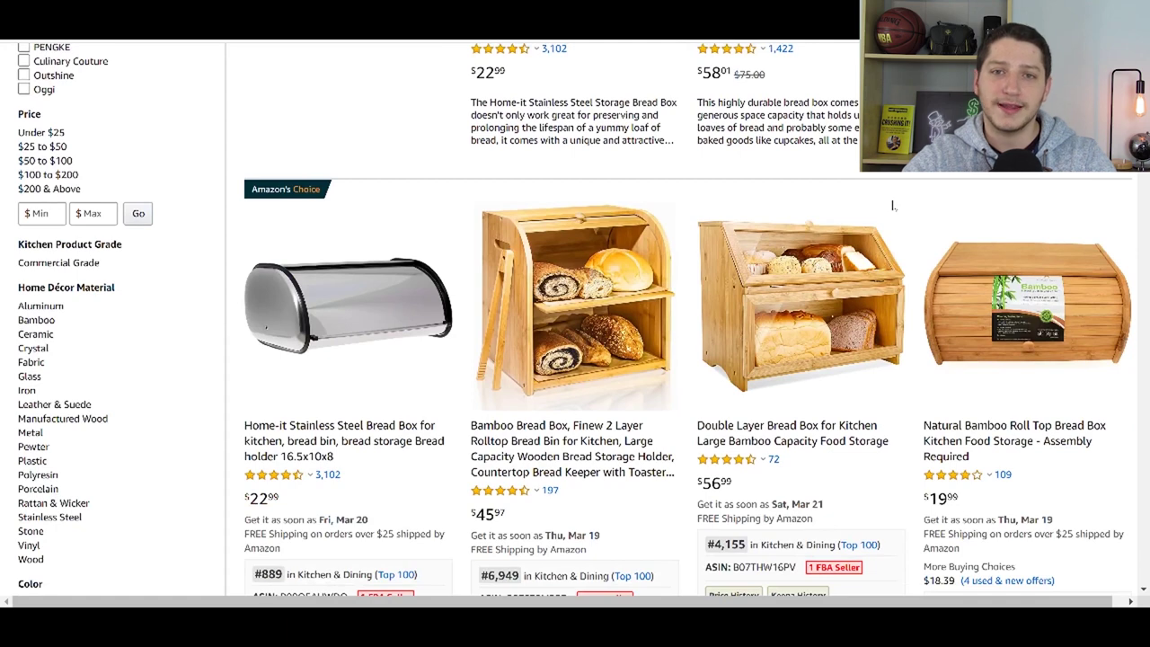
Step: Copy "Metal Bread Box for Kitchen Counter, High Capacity Bread Storage Bin 16.5x10x8 White" from Google Docs into Product Name and set Brand Name to Bill's Bread Boxes
key(ctrl+Tab)
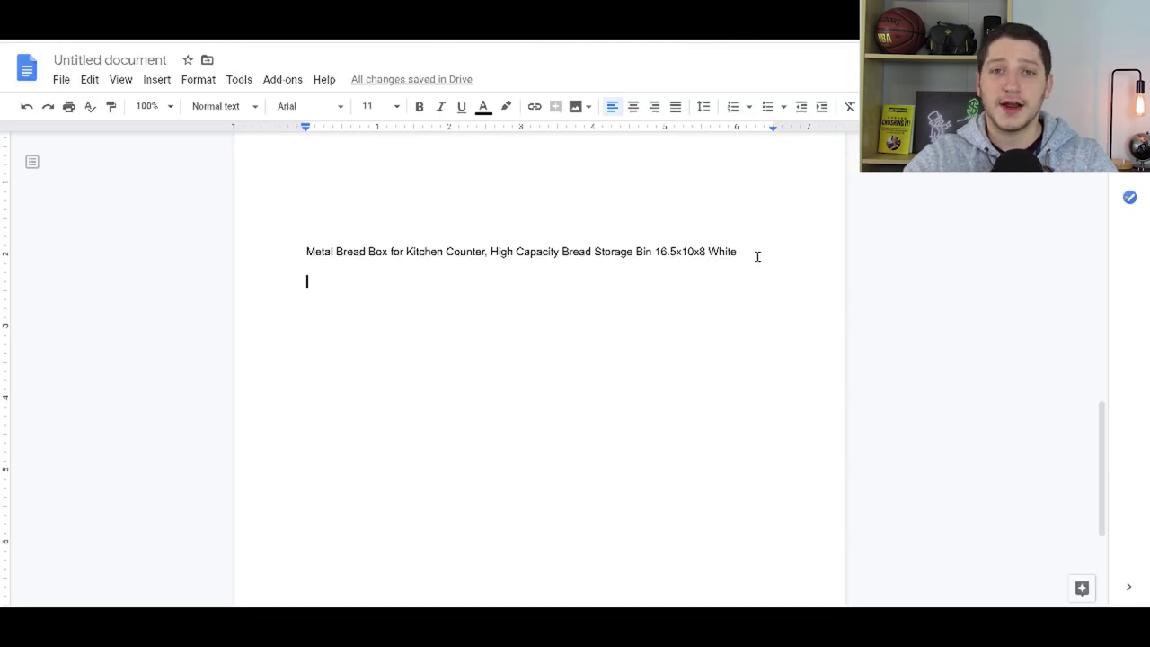
drag(758, 257, 298, 249)
key(ctrl+c)
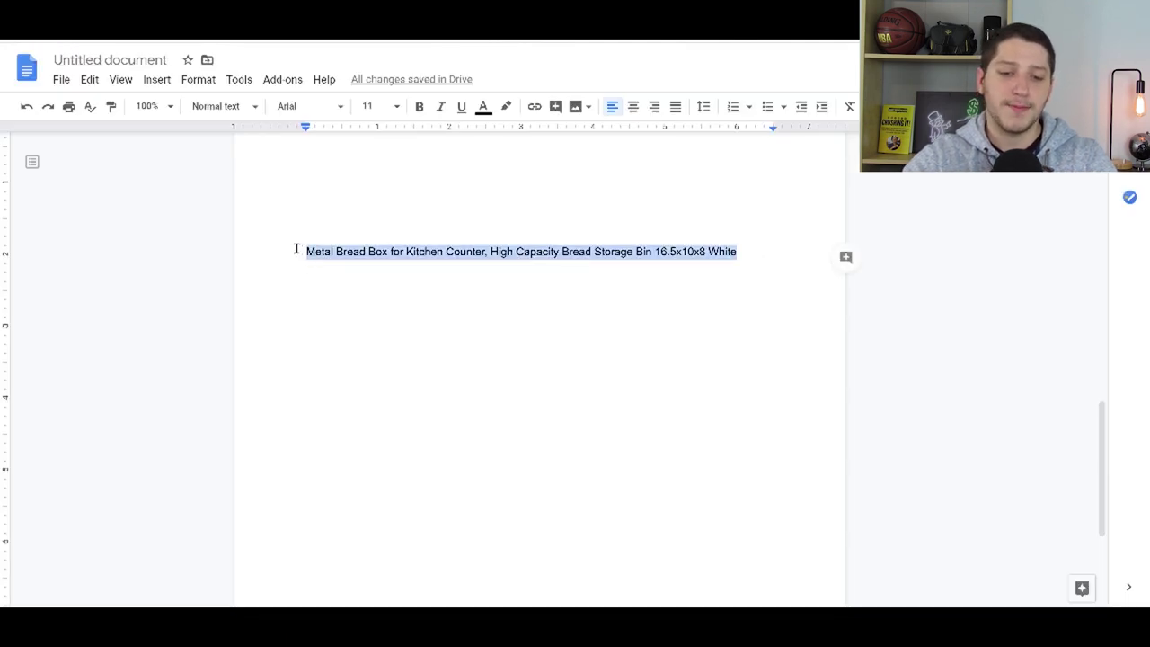
key(ctrl+Tab)
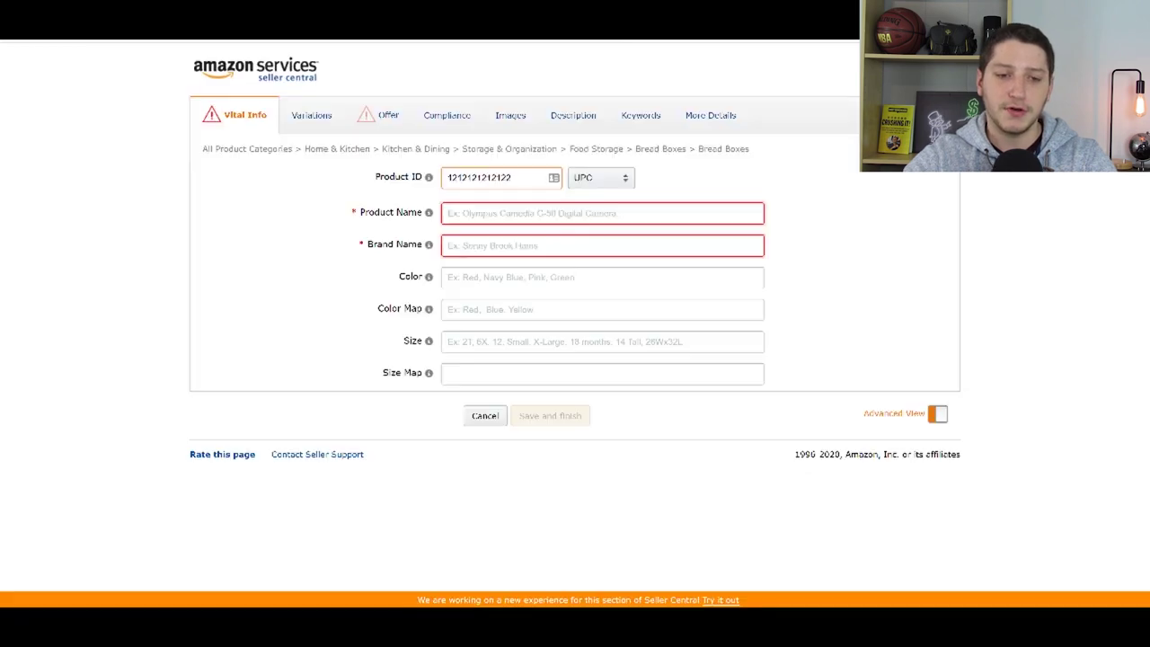
click(482, 214)
key(ctrl+v)
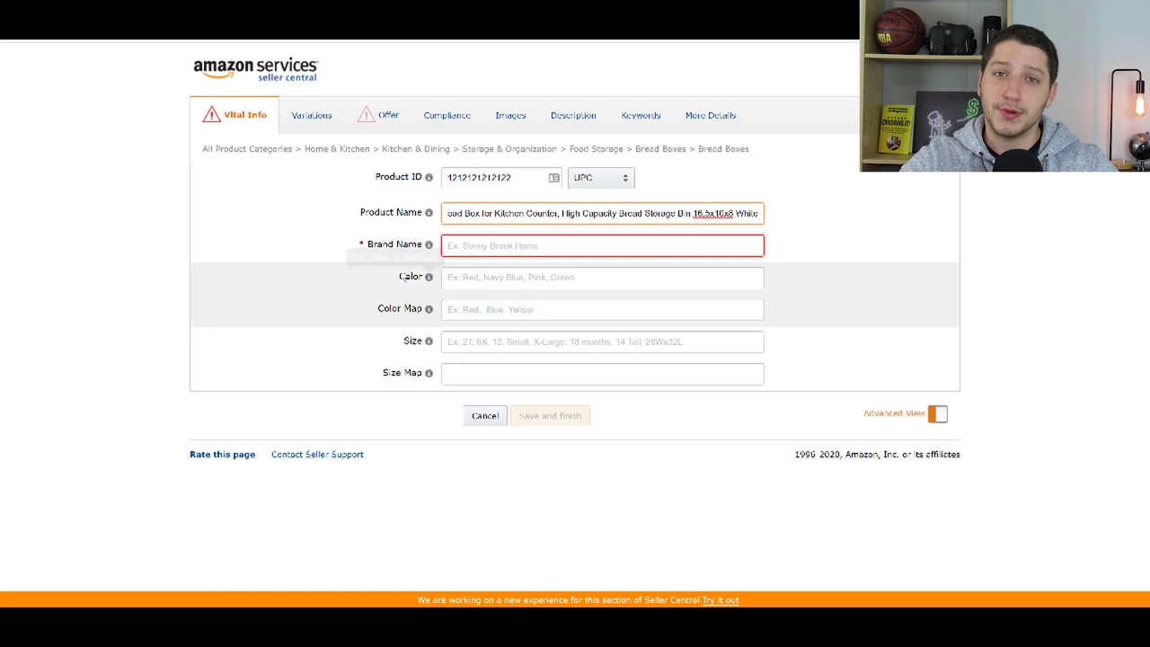
mouse_move(409, 277)
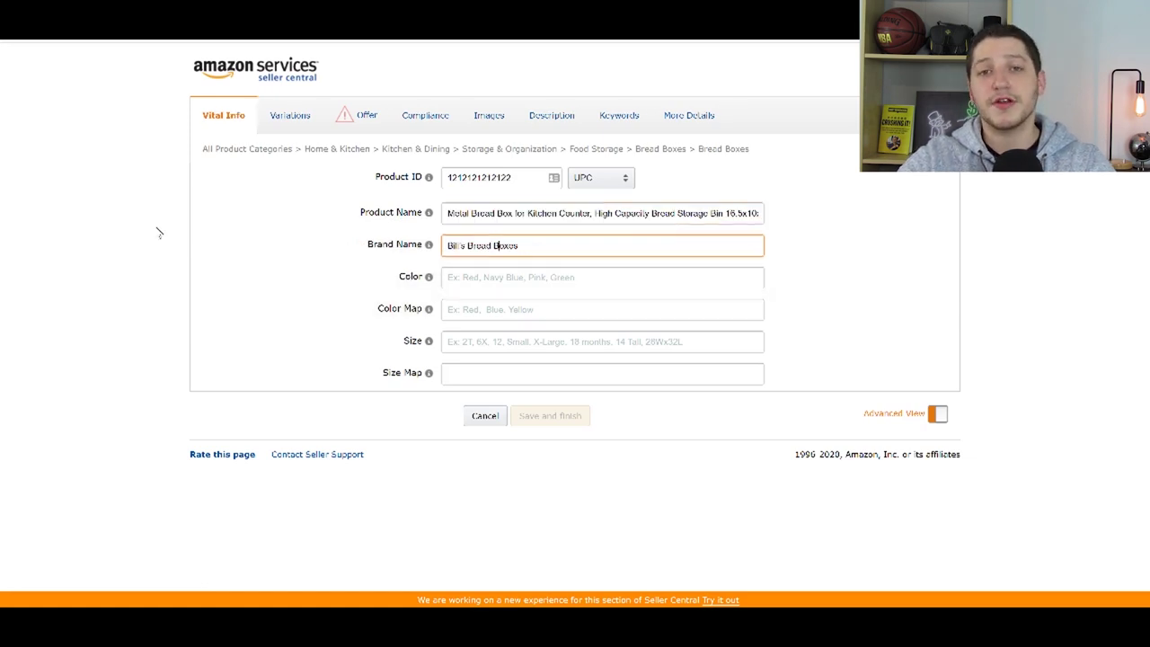
mouse_move(420, 299)
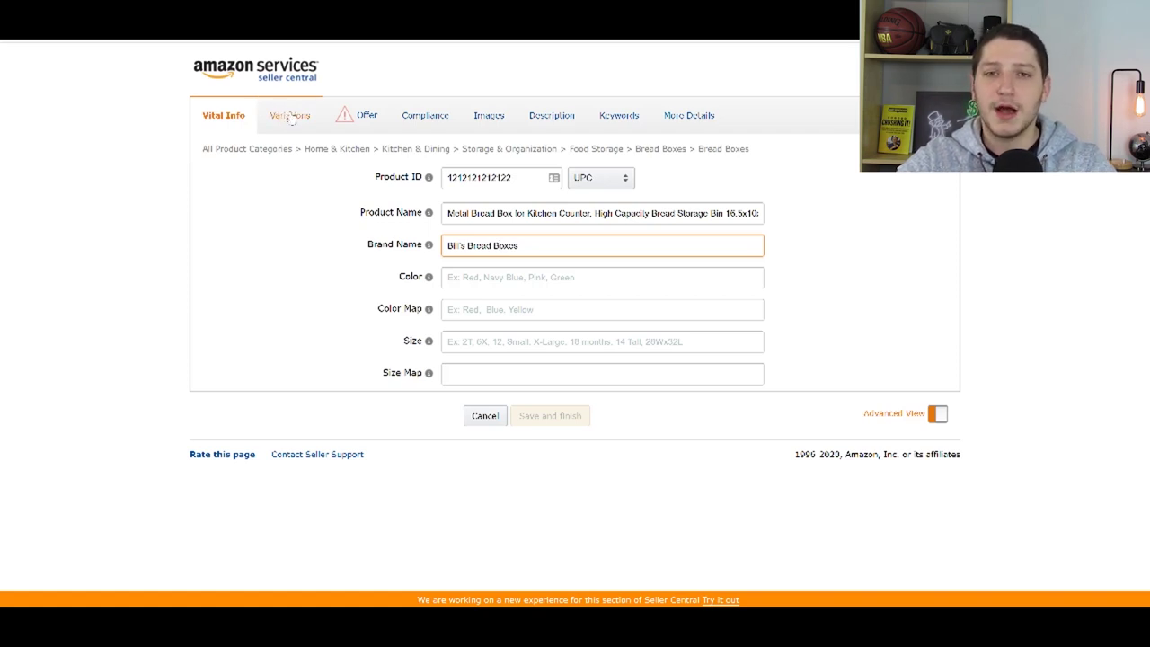
Step: In the listing's offer details, set Your price to $50
click(351, 118)
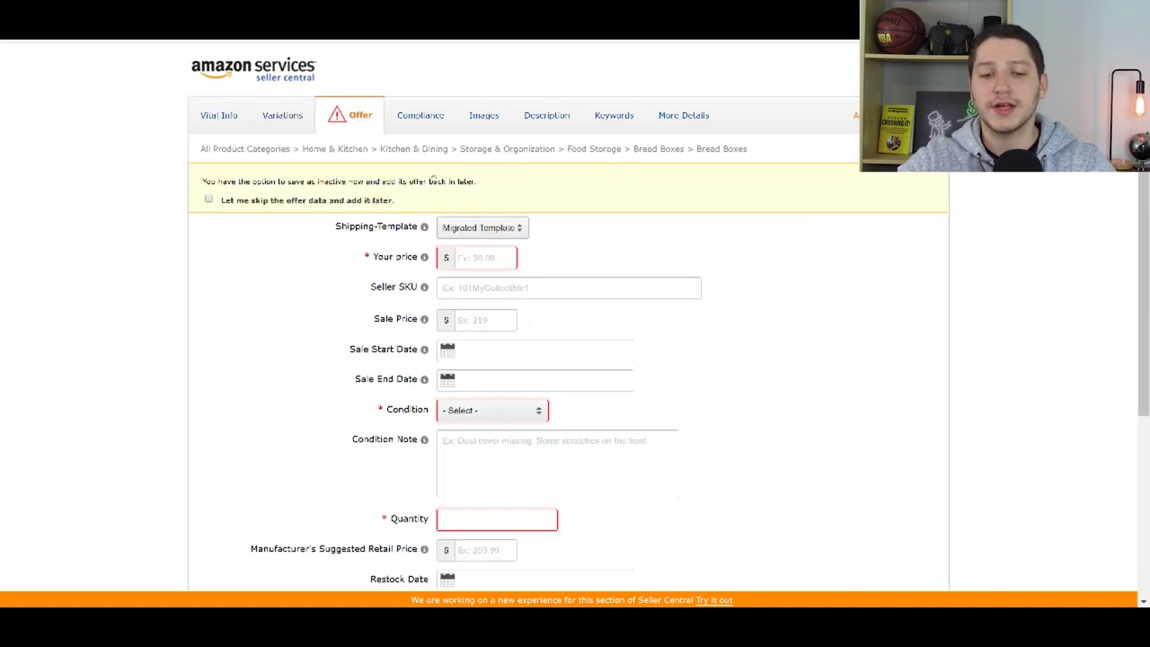
scroll(381, 227, down, 3)
scroll(381, 226, up, 3)
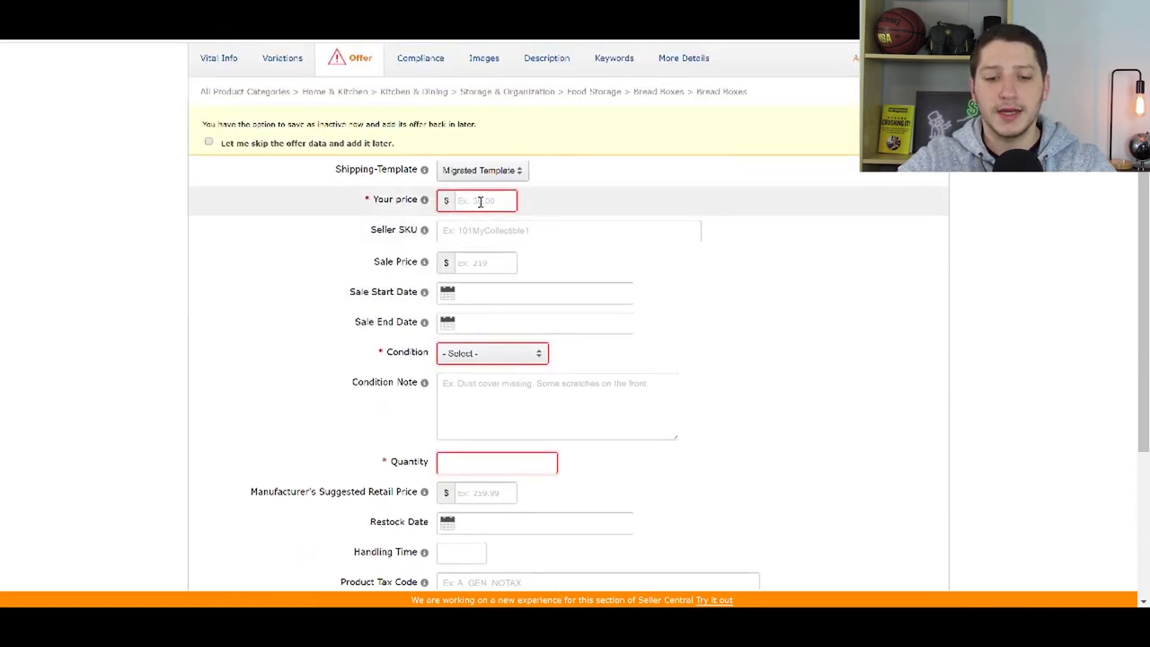
text(50)
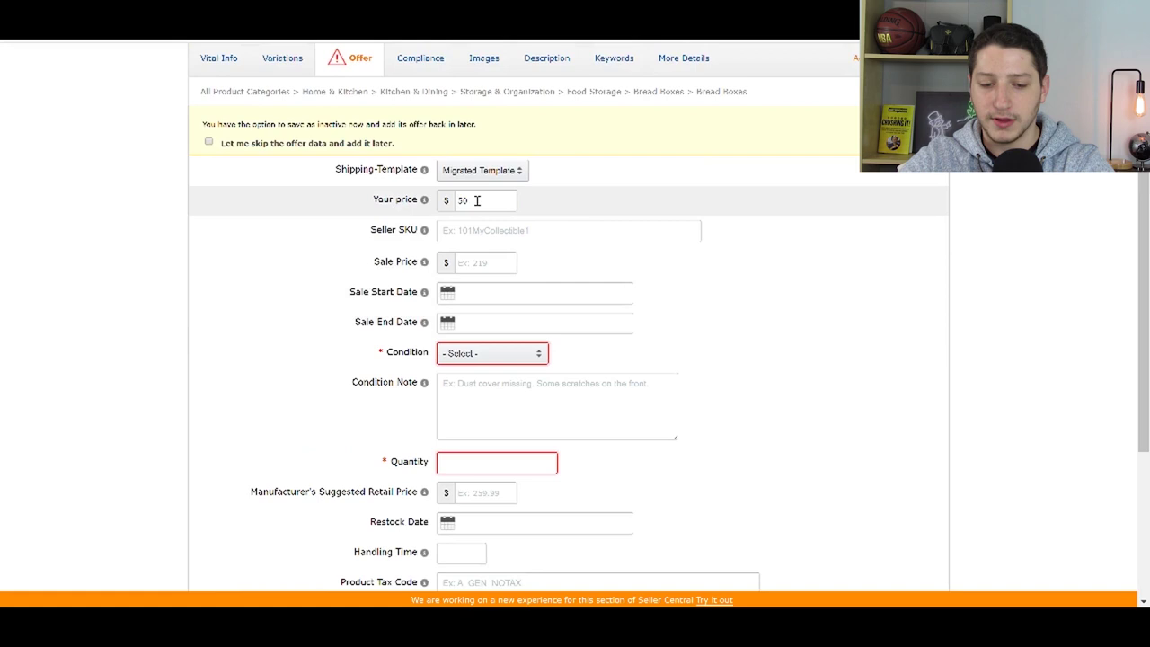
key(Tab)
scroll(347, 218, down, 1)
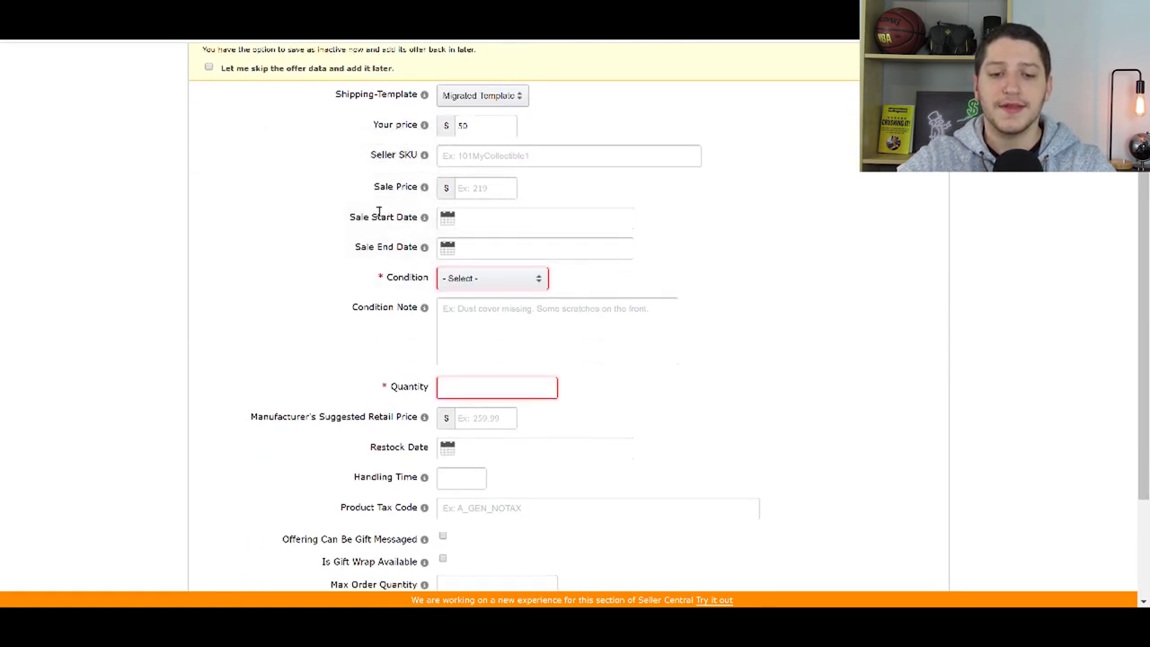
scroll(347, 217, up, 1)
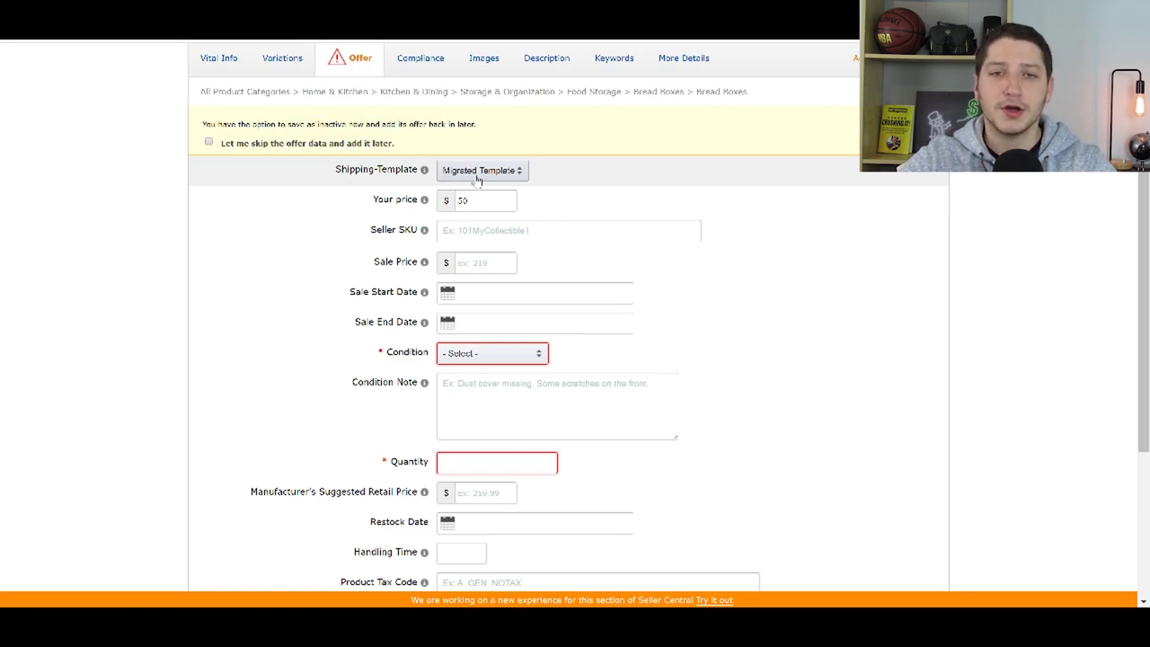
Step: Set the offer's Condition to New and its Quantity to 12
scroll(478, 181, down, 2)
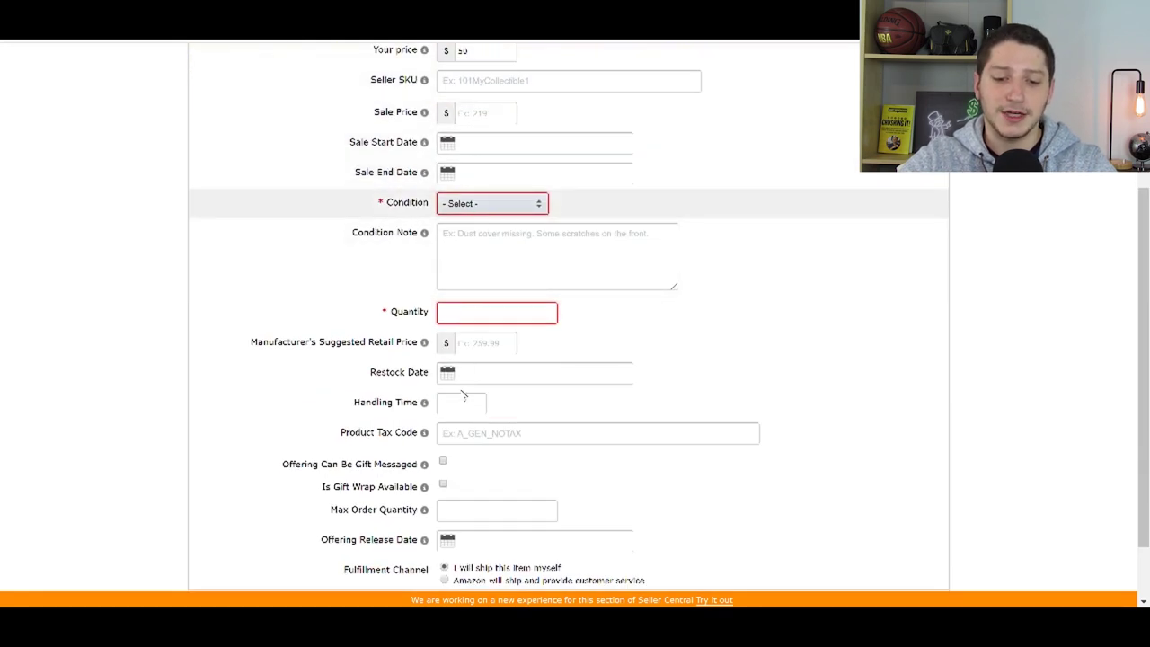
key(Down)
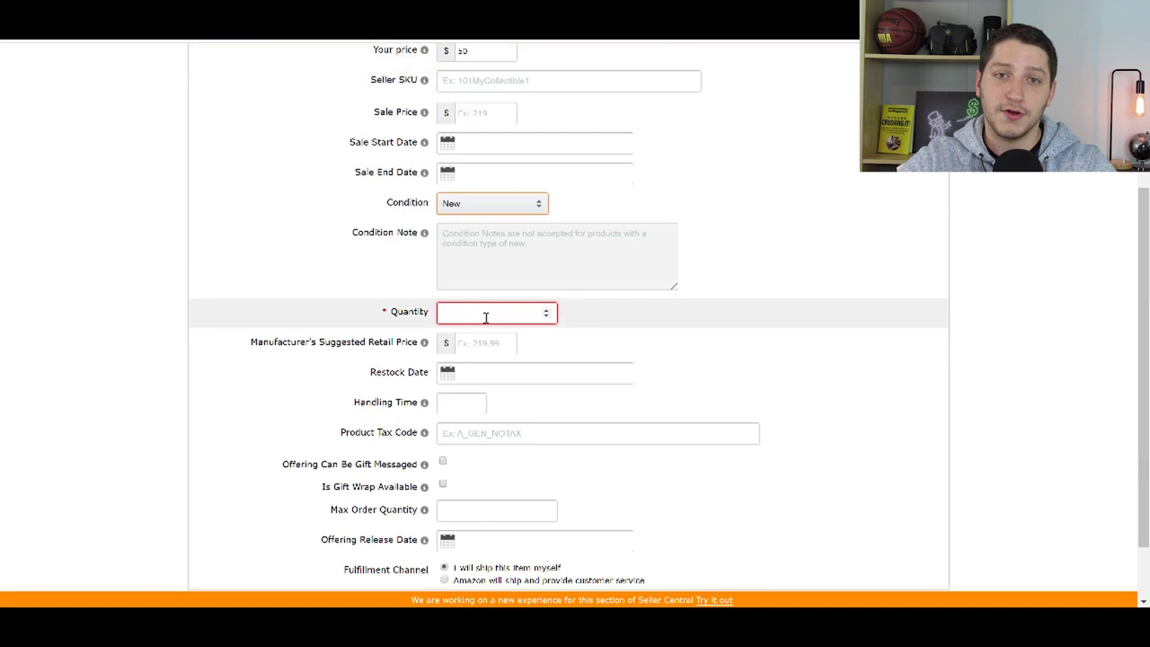
click(489, 312)
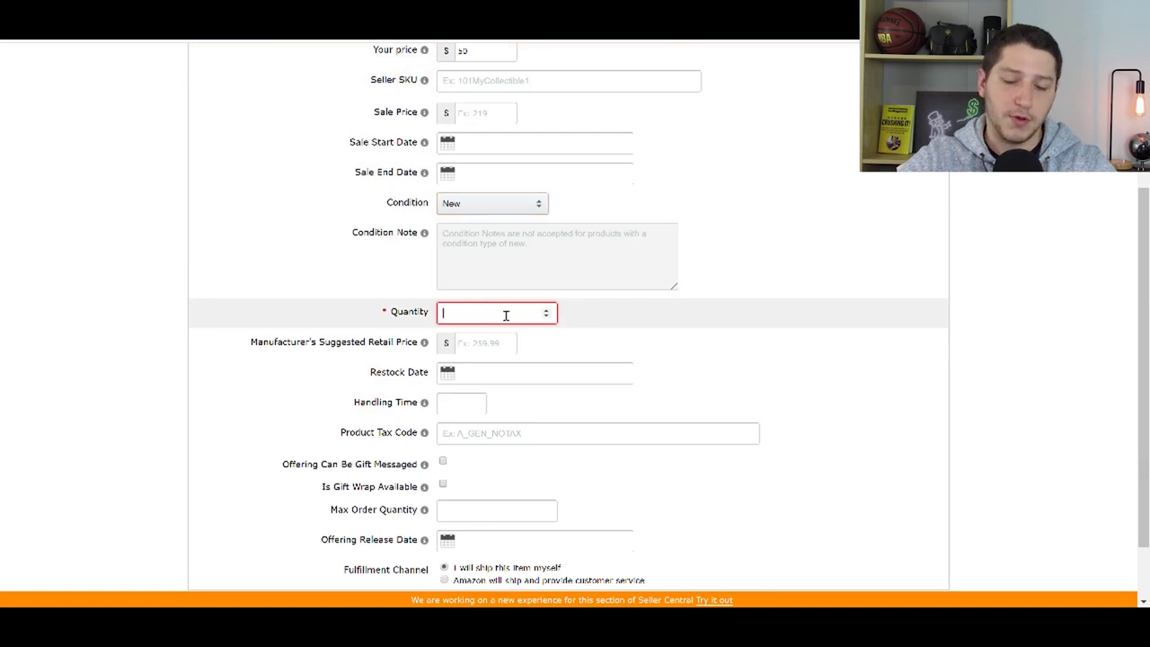
text(12)
scroll(282, 296, down, 2)
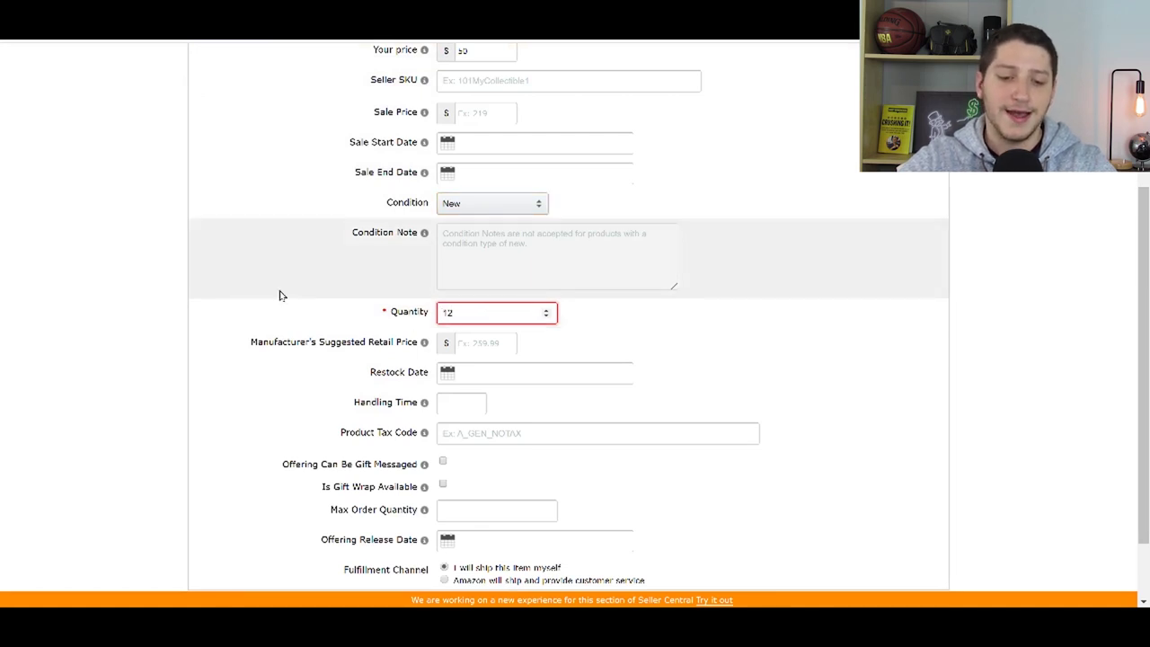
mouse_move(346, 327)
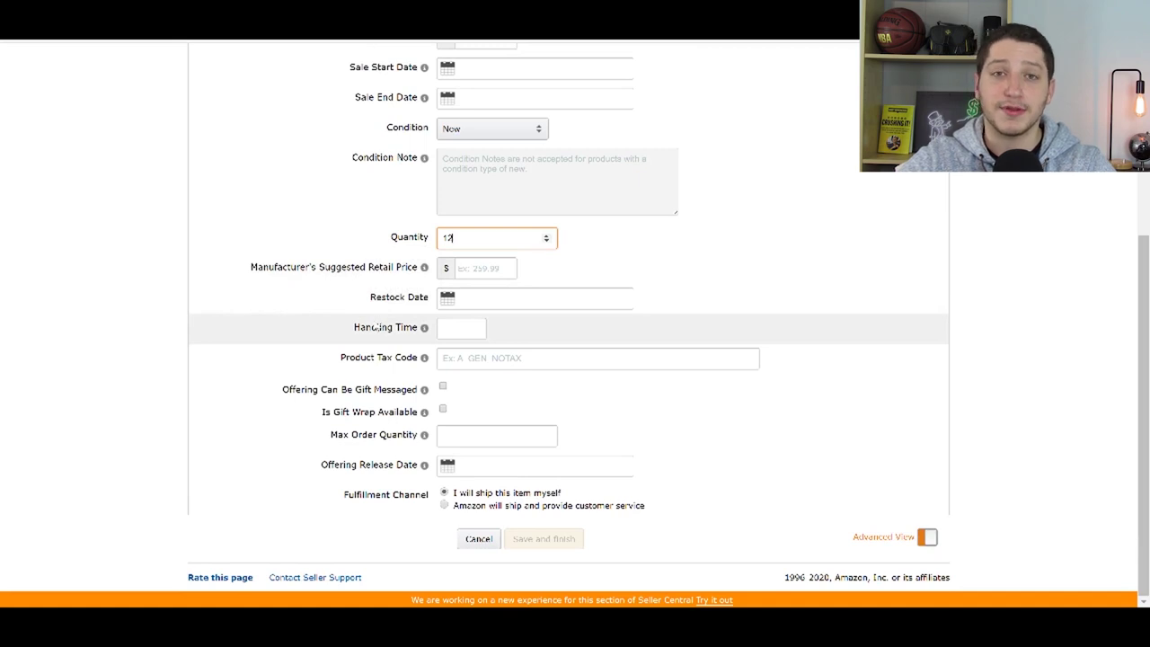
scroll(377, 328, up, 3)
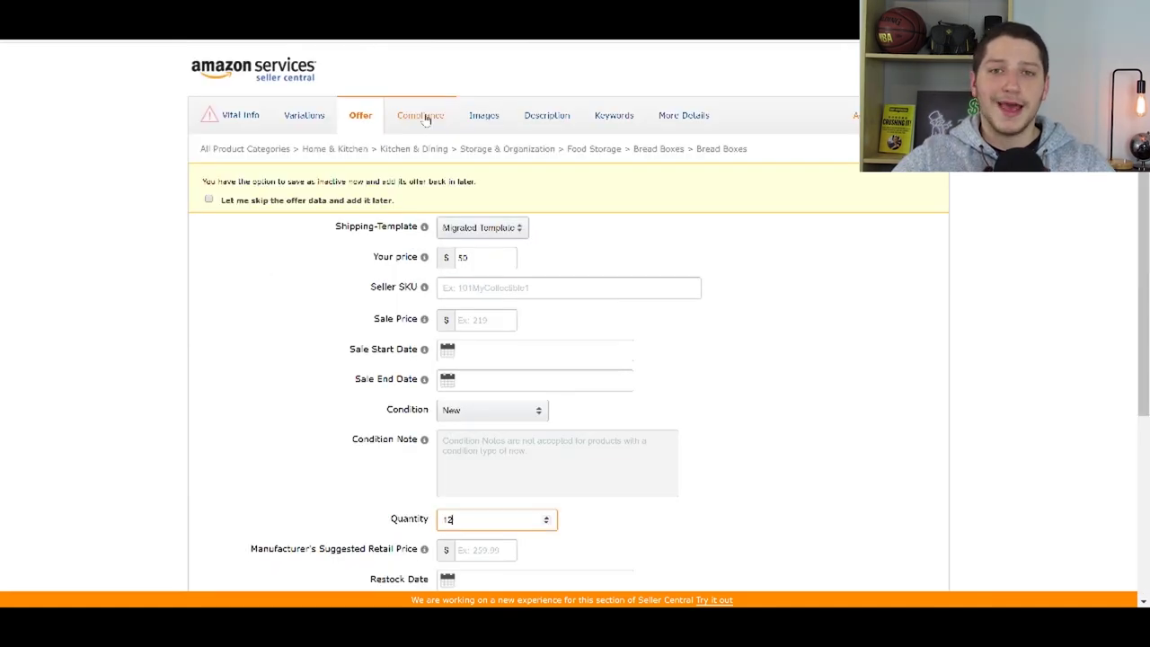
Step: In the compliance details, set the Item Weight unit to LB and review the remaining battery and chemical fields
click(426, 118)
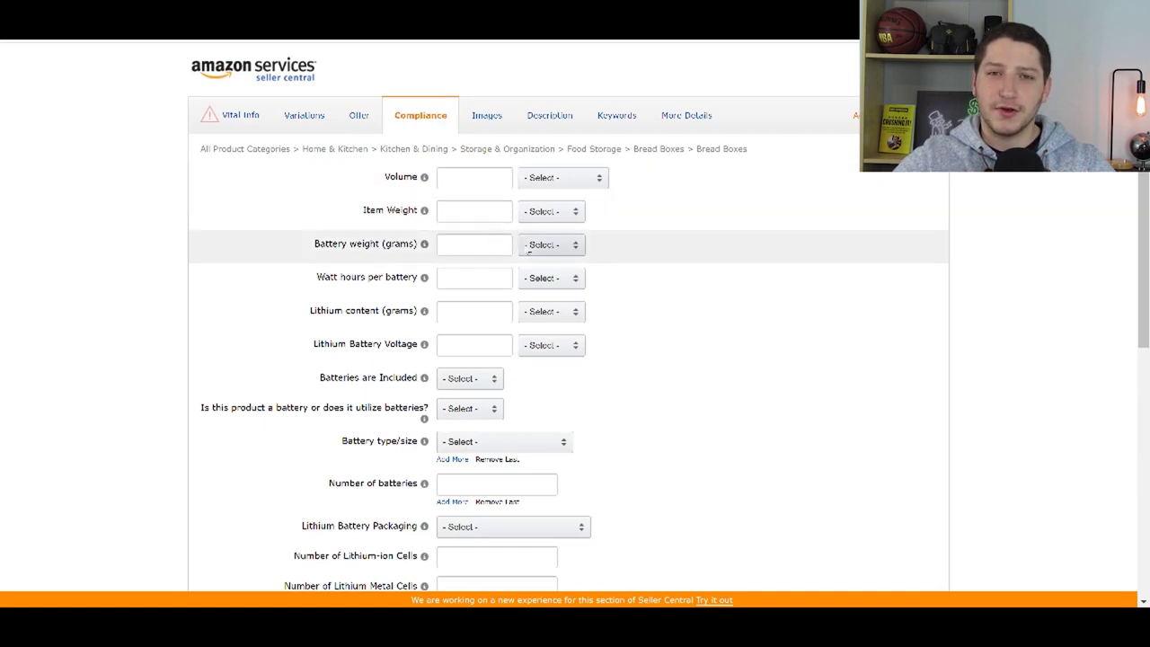
click(544, 214)
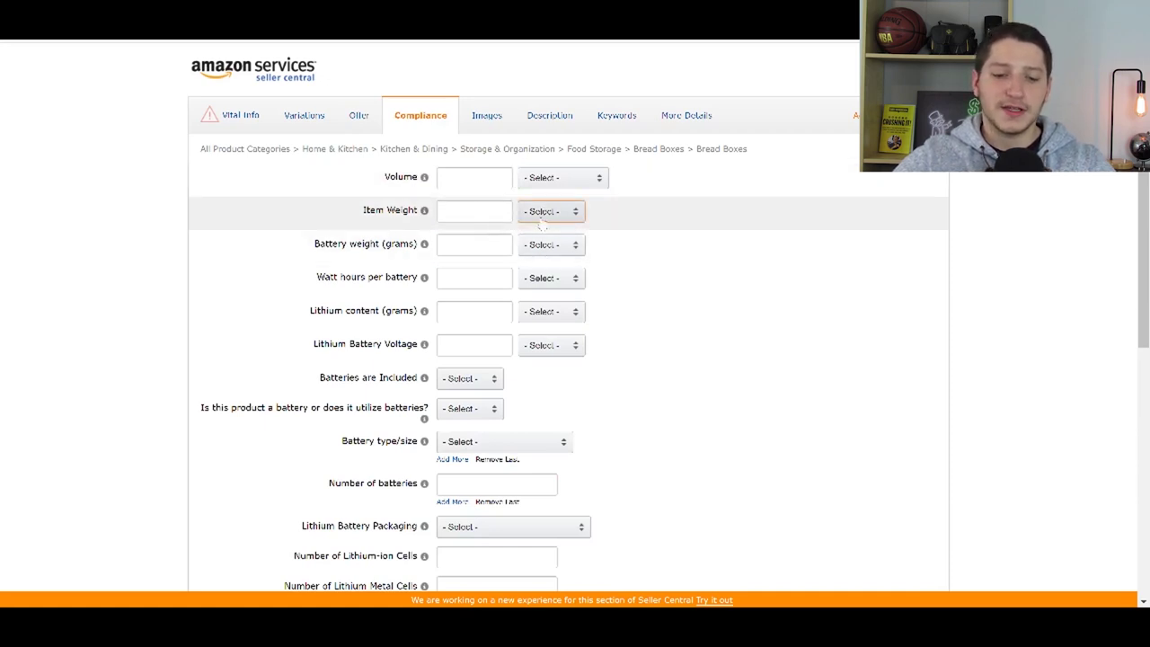
click(539, 268)
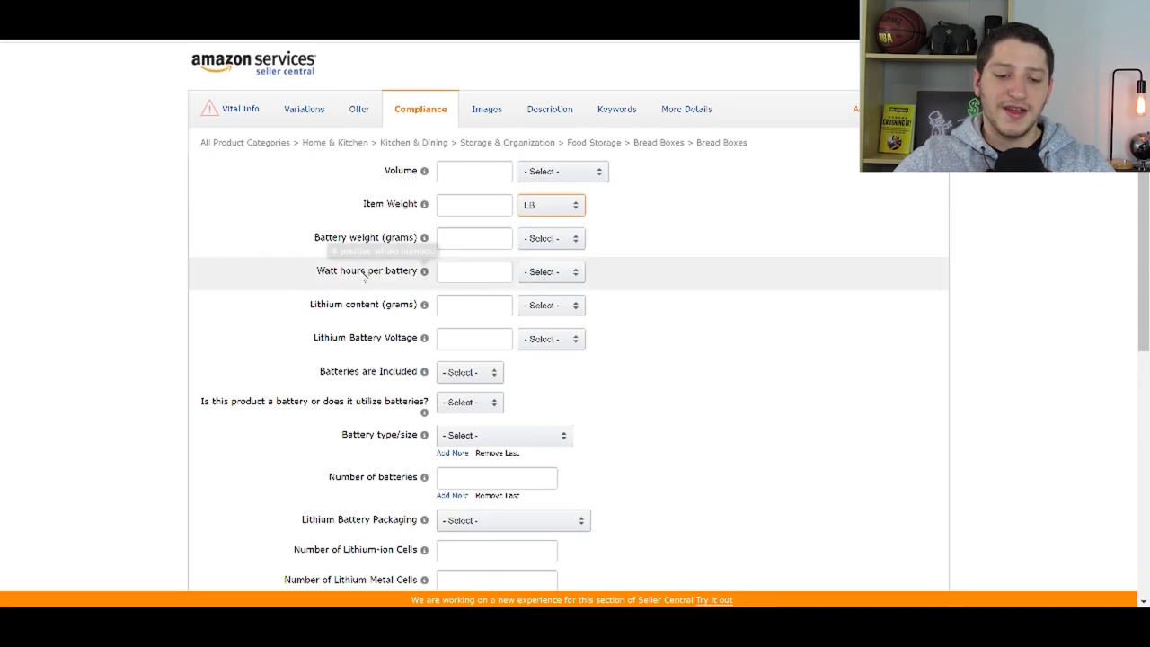
scroll(371, 270, down, 5)
scroll(371, 270, down, 1)
scroll(371, 271, up, 5)
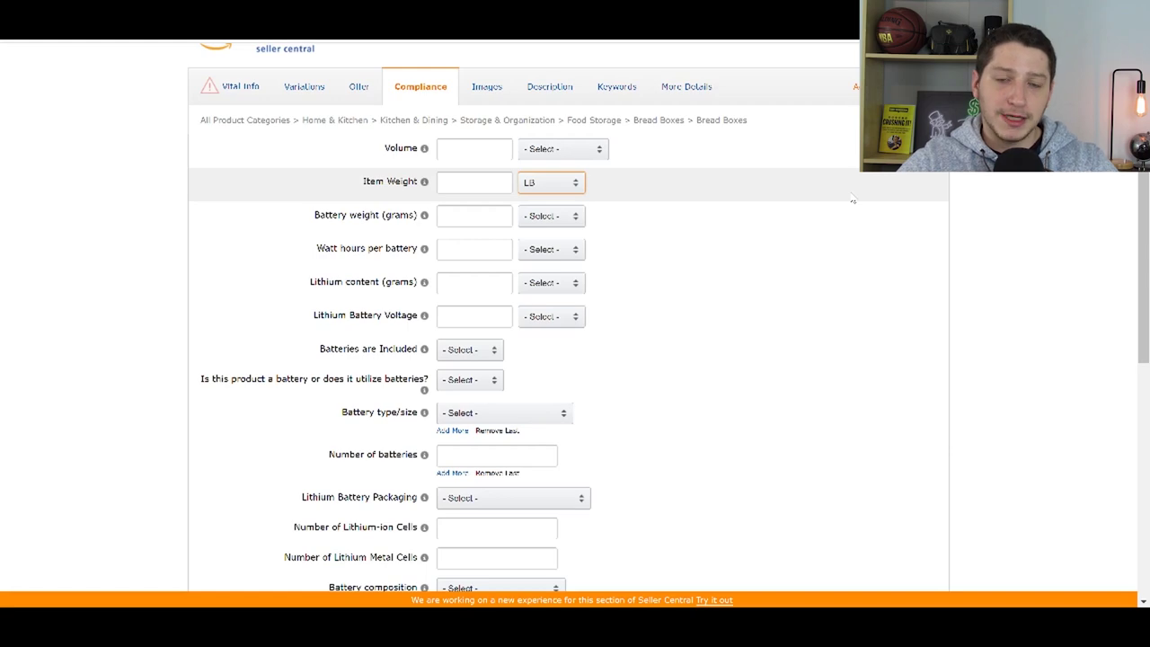
scroll(476, 377, down, 5)
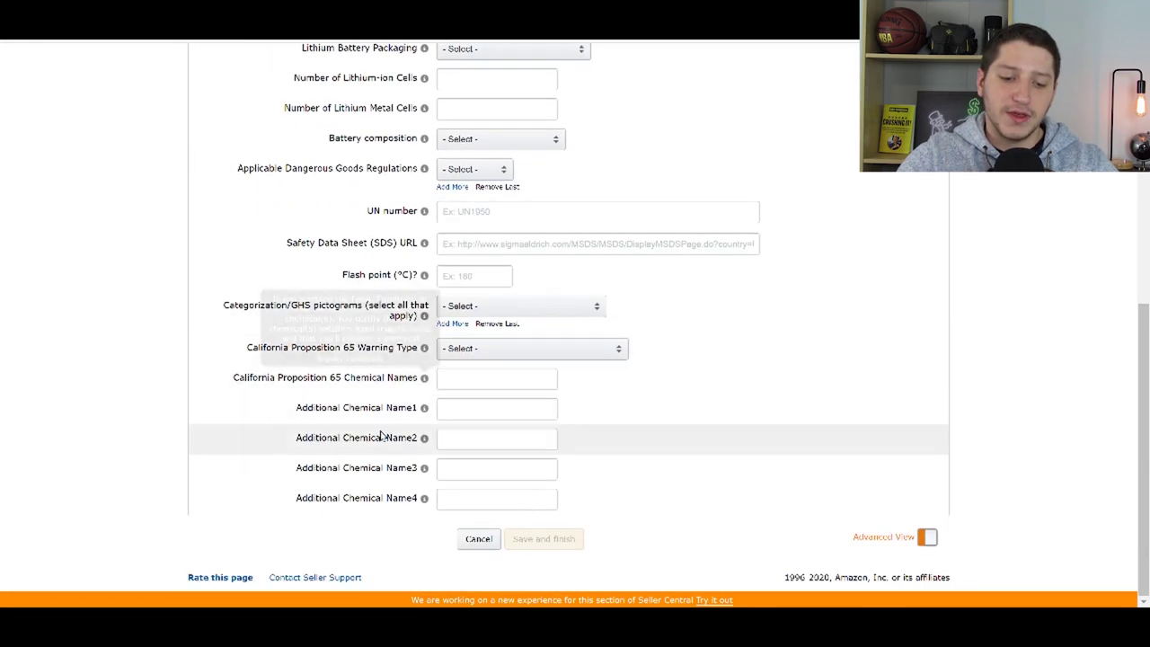
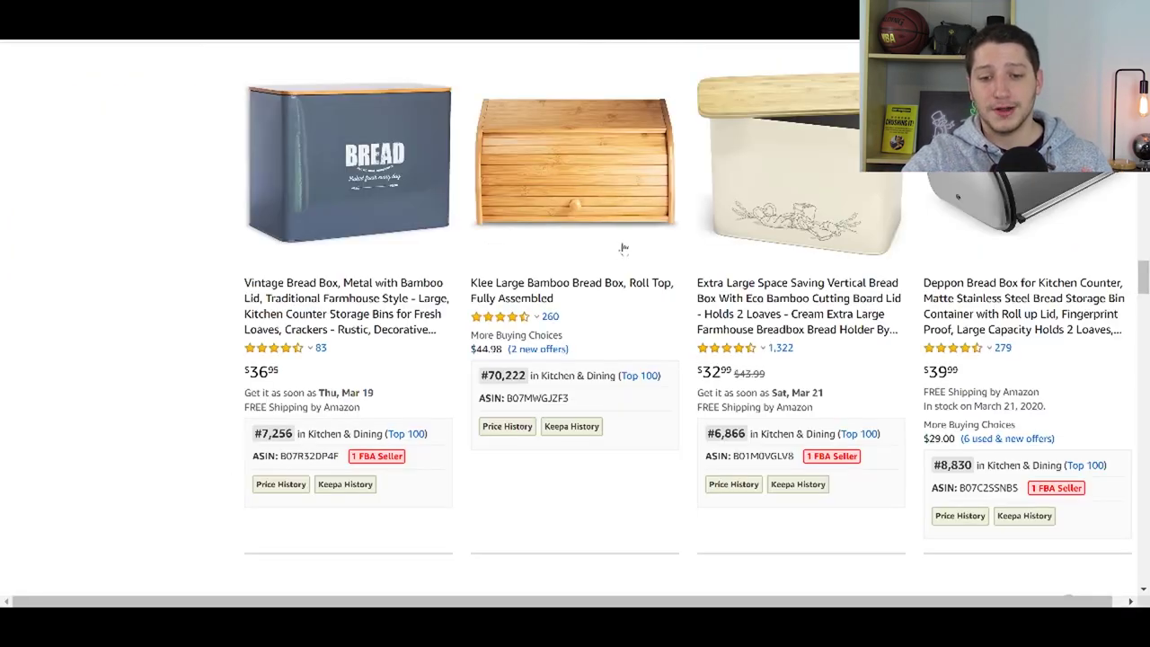
Step: Look over the competing bread boxes in the Amazon results and the supplier's Black Rim Enamel Bread Box description
scroll(624, 248, up, 10)
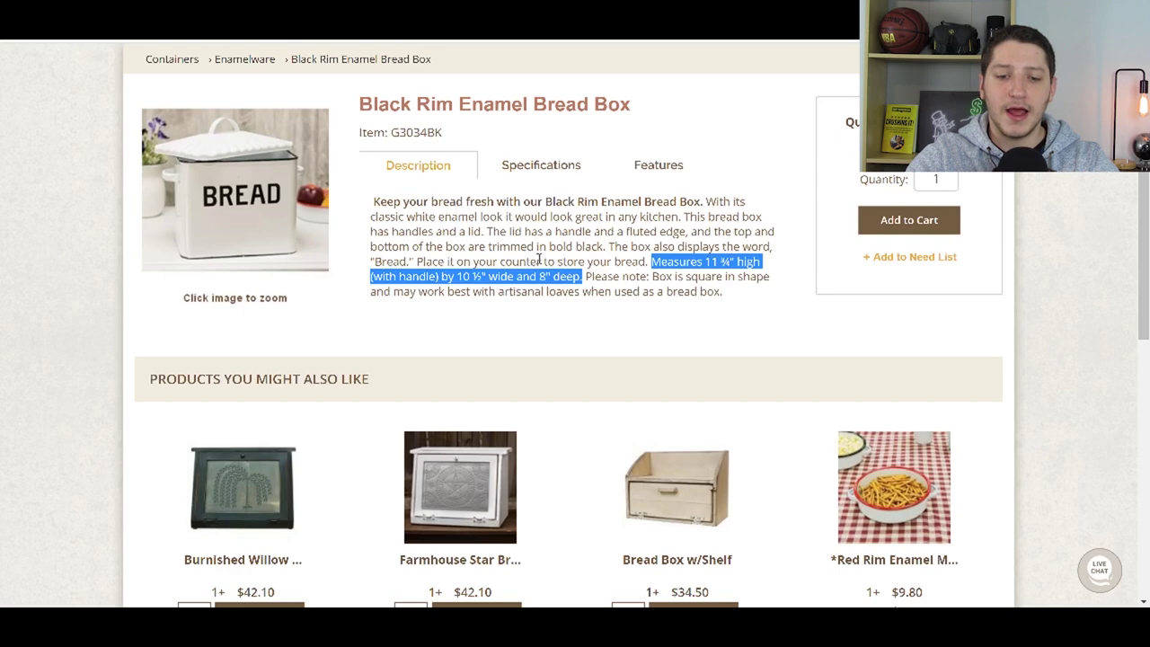
click(539, 257)
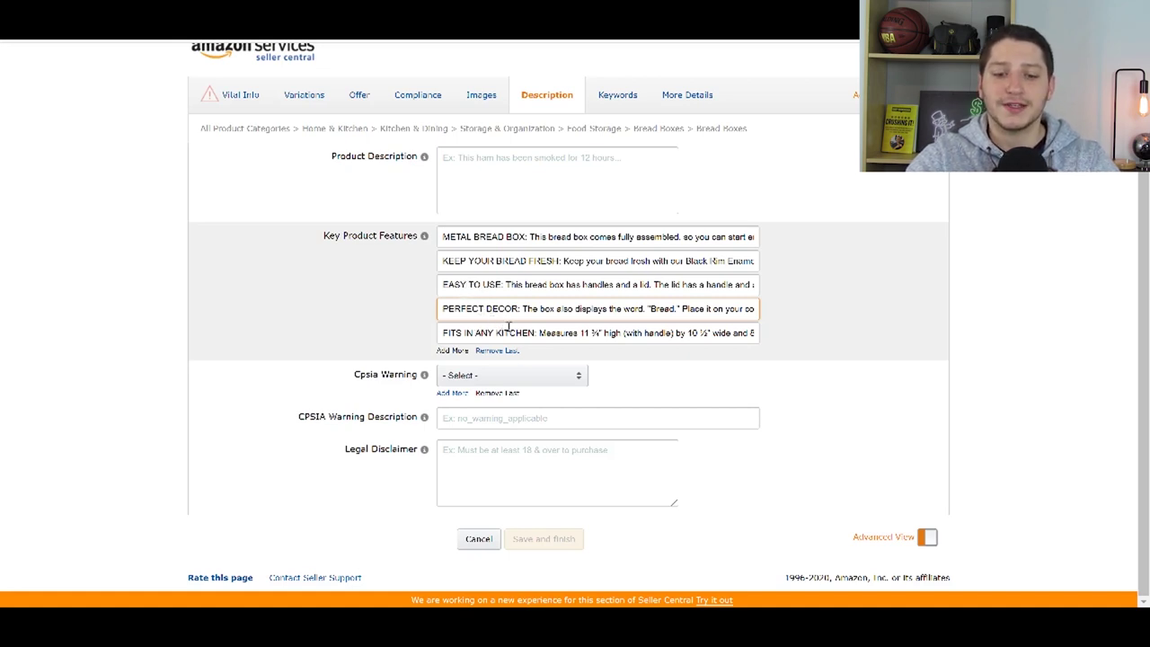
Step: Back in the listing's description details, change the fourth key product feature's heading to PERFECT FARMHOUSE DECOR
click(486, 308)
text(FAR)
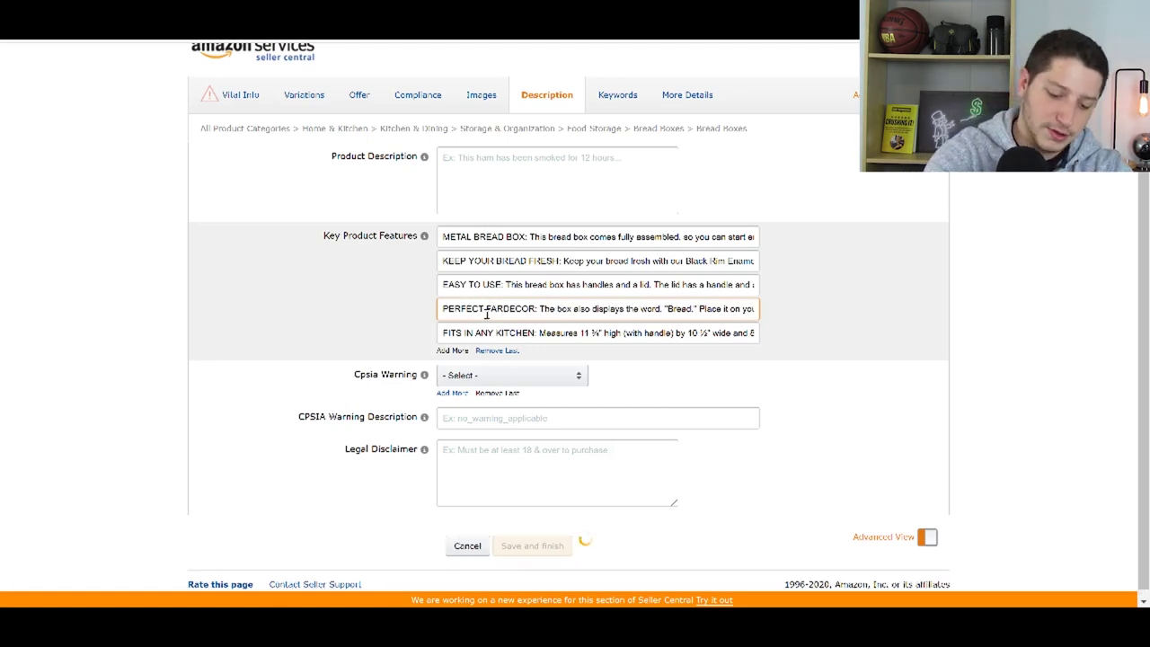
text(MHOUSE)
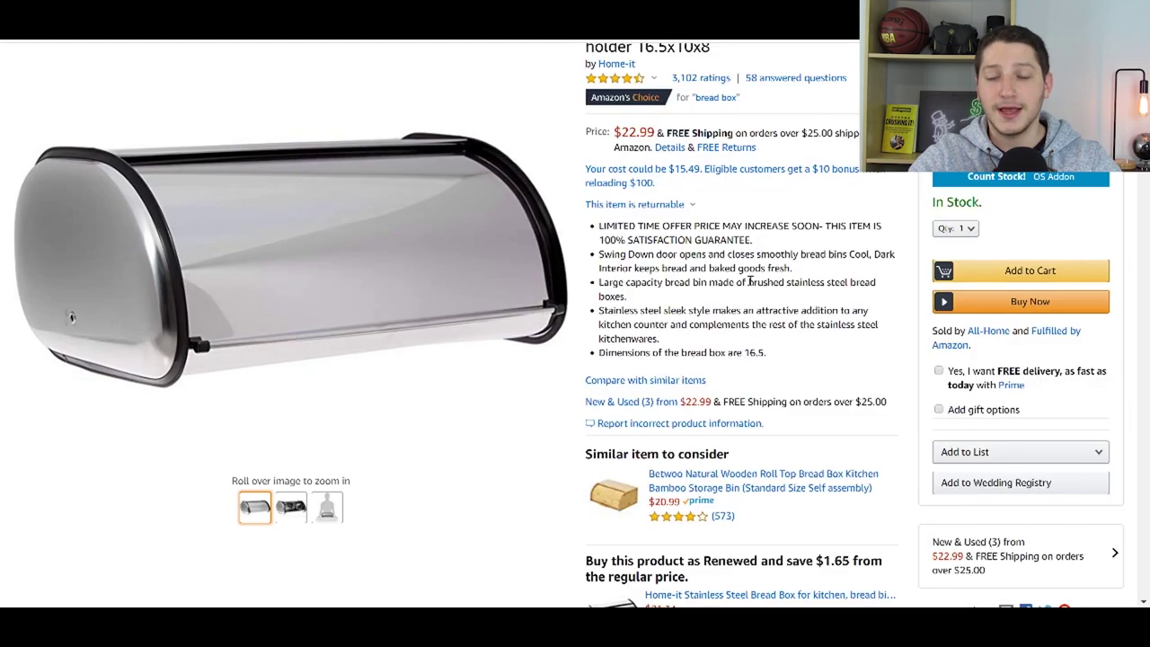
Step: Read the closing bullet points of the competing stainless steel bread box on Amazon and open the listing's Product Description for editing
drag(773, 356, 617, 331)
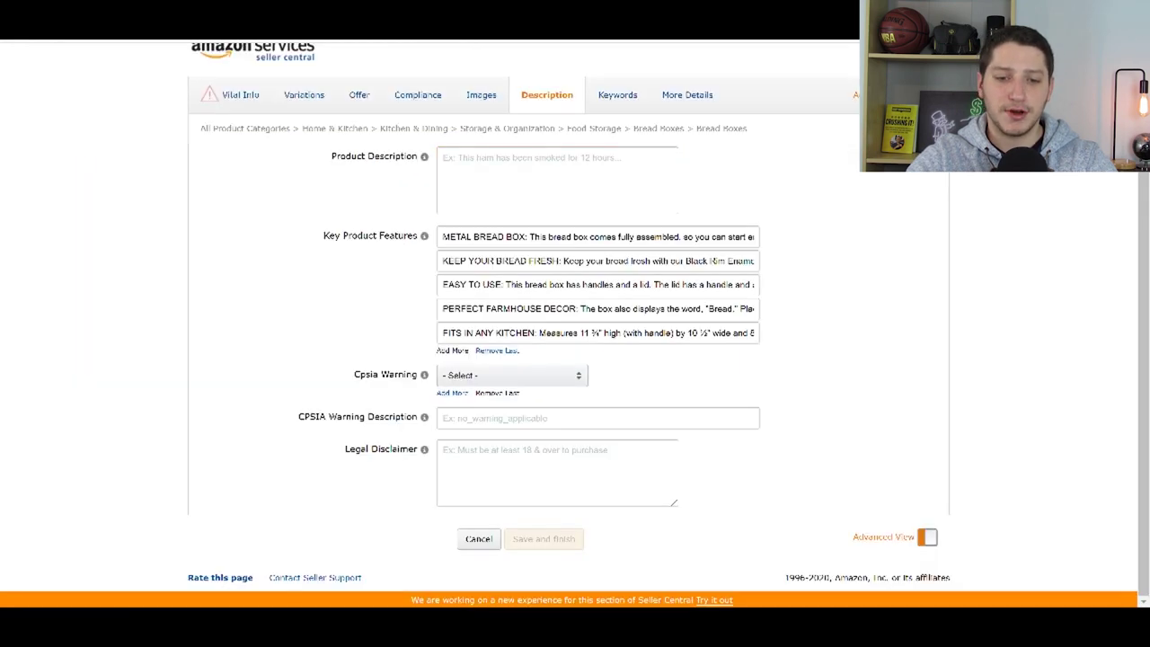
click(443, 159)
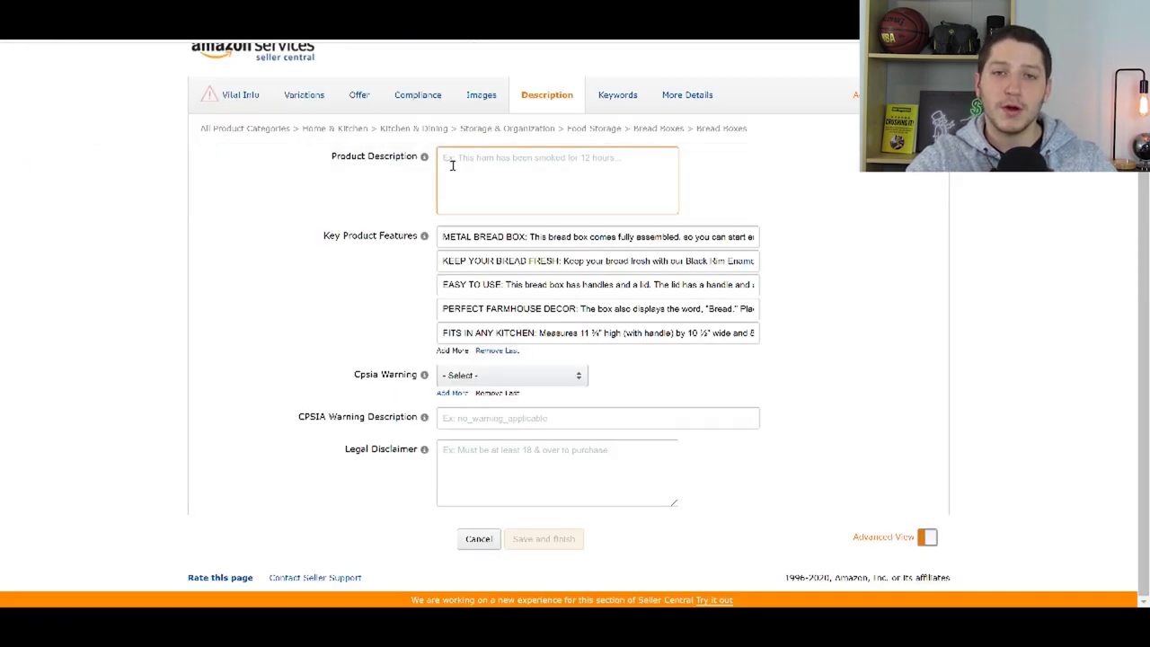
click(453, 166)
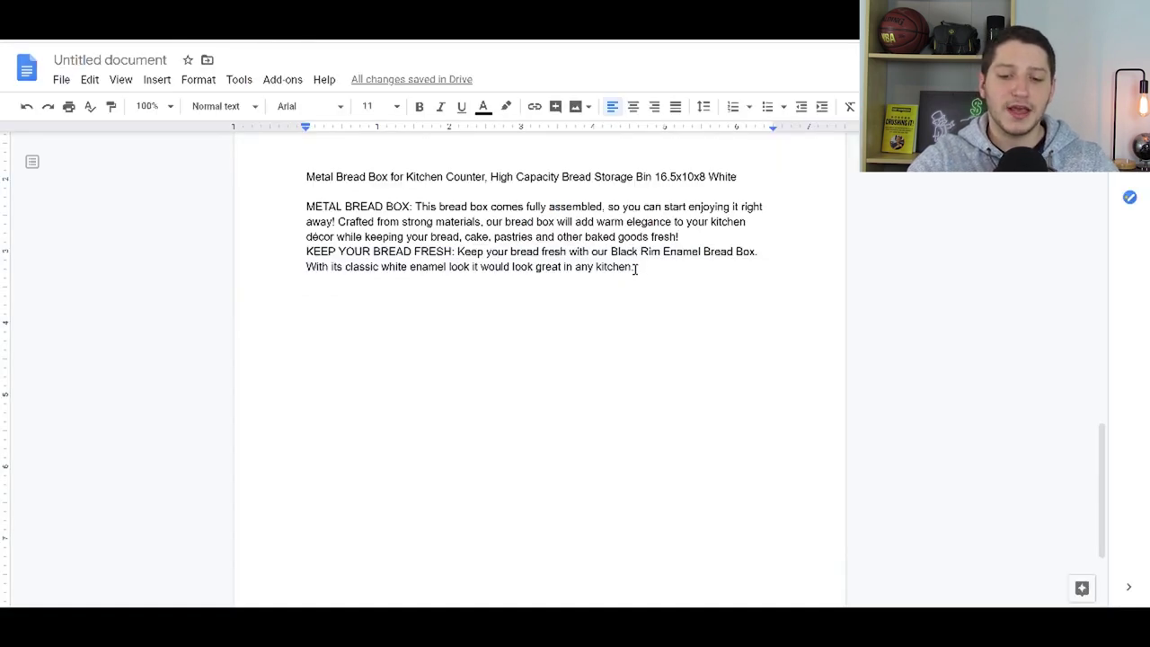
Step: In Google Docs, split the bread box copy into spaced paragraphs after "right away!" and before "KEEP YOUR BREAD FRESH", and select it all
drag(634, 267, 306, 207)
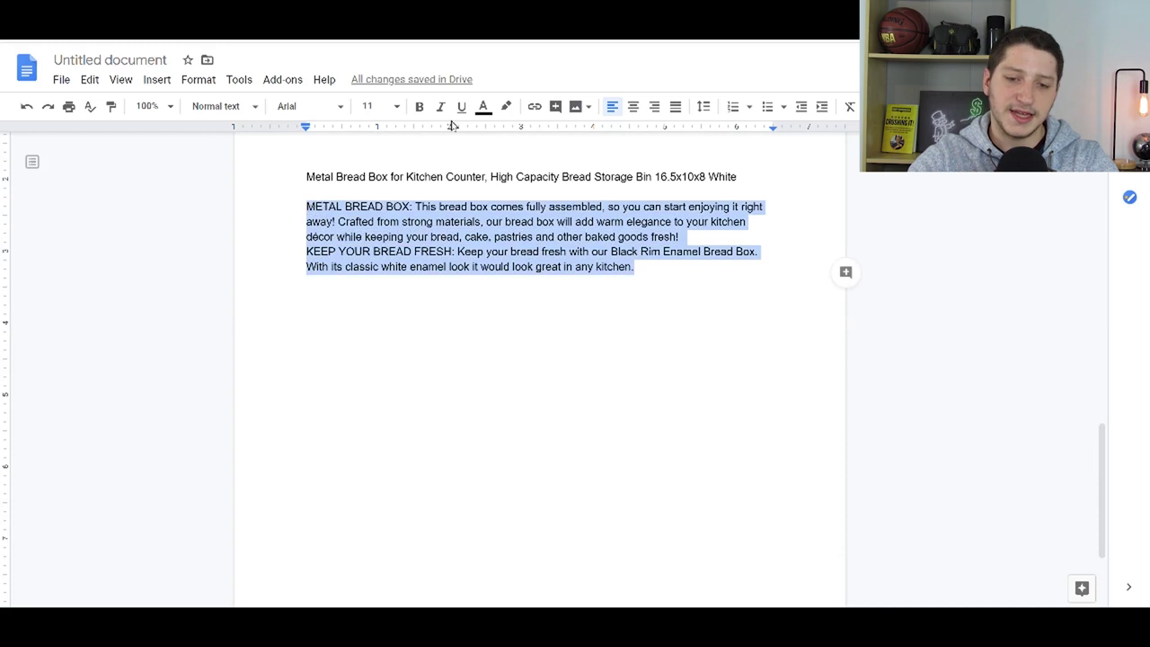
click(512, 238)
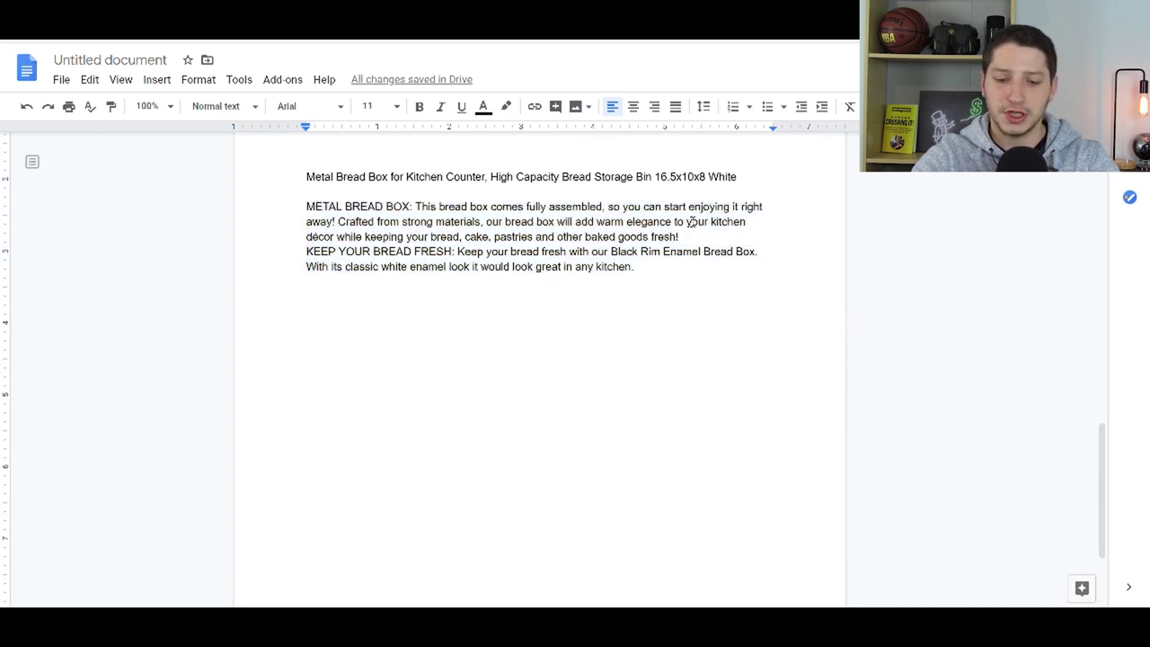
key(Return)
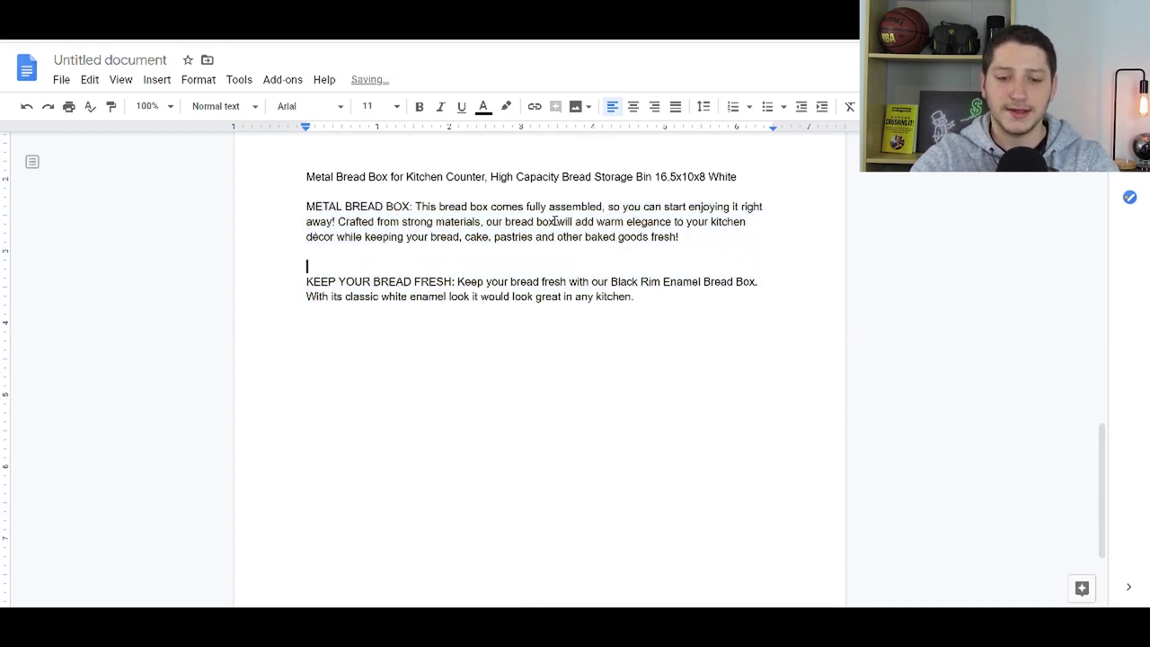
click(338, 221)
key(Return)
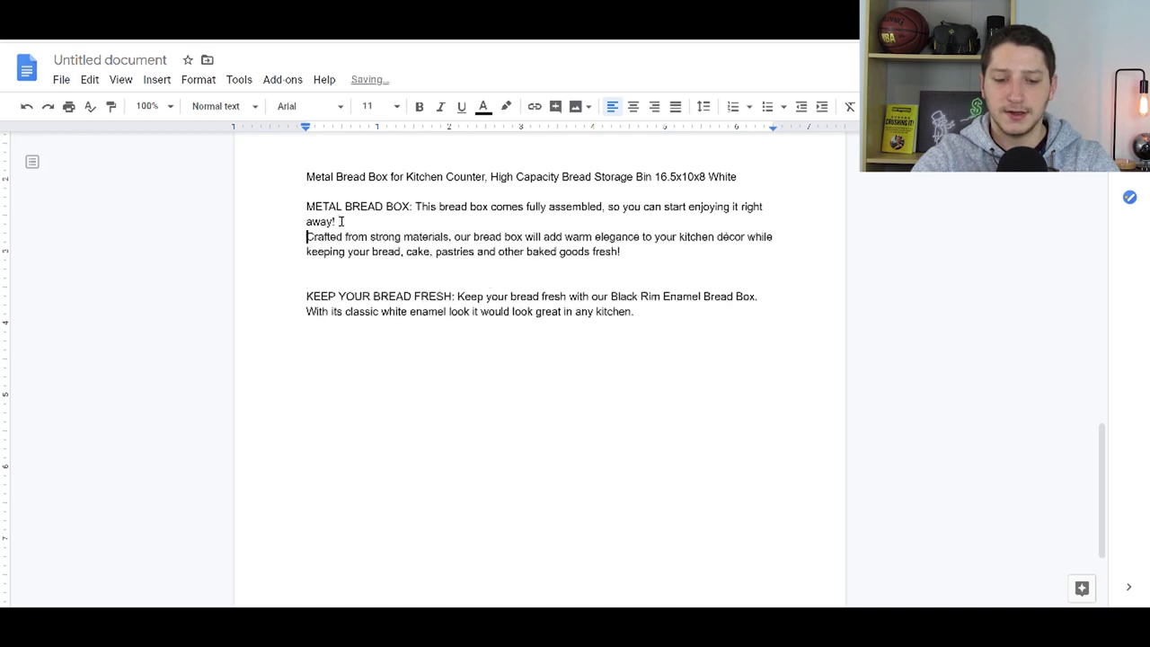
key(Return)
drag(662, 339, 293, 199)
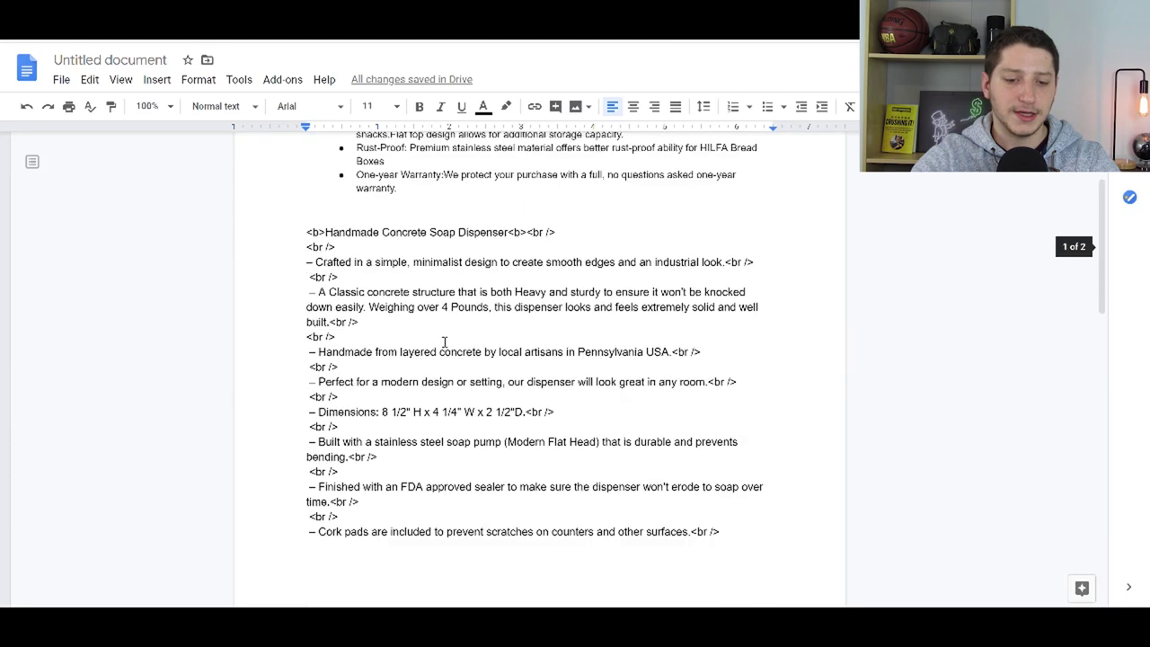
Step: Examine the soap dispenser's HTML description in Google Docs and its rendered version in the Online HTML Editor
drag(306, 232, 721, 532)
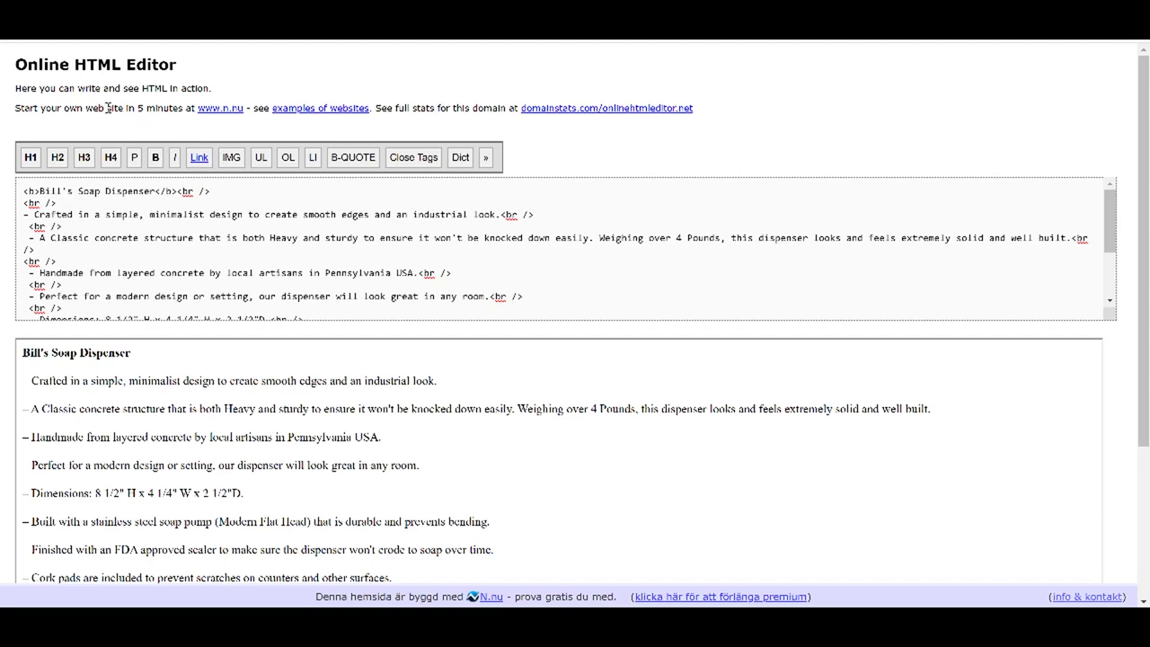
scroll(83, 242, down, 5)
drag(23, 352, 156, 354)
Step: Try out the bold tag by adding "<b>test< /b>" after the Bill's Soap Dispenser title line, and remove it again
click(216, 194)
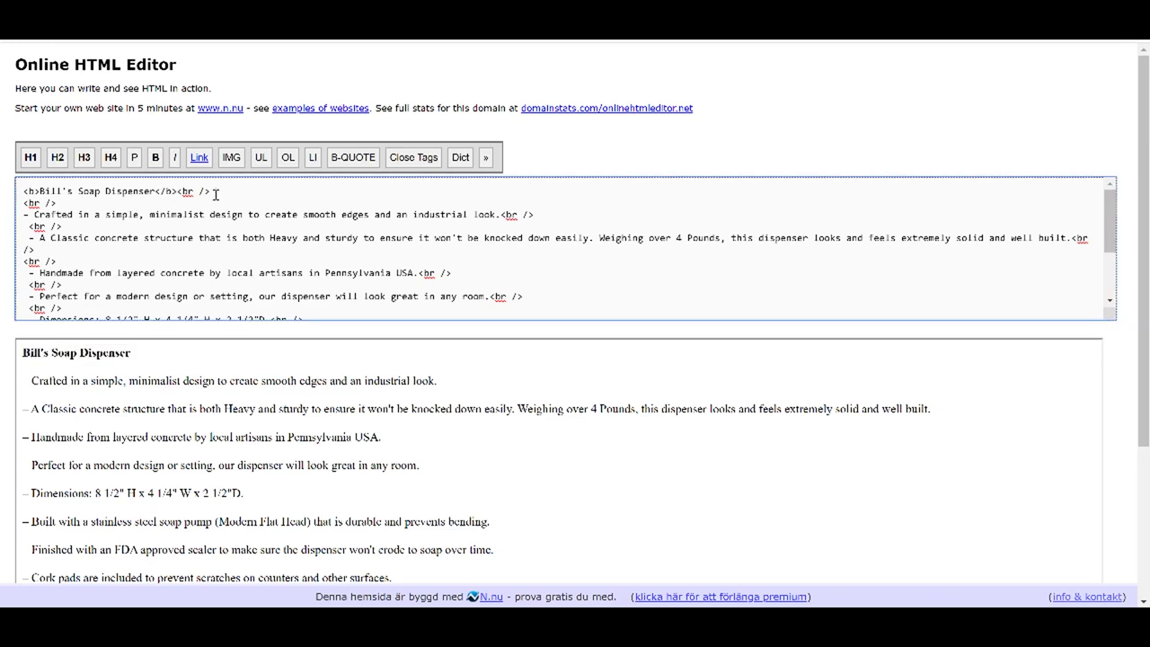
text(<b)
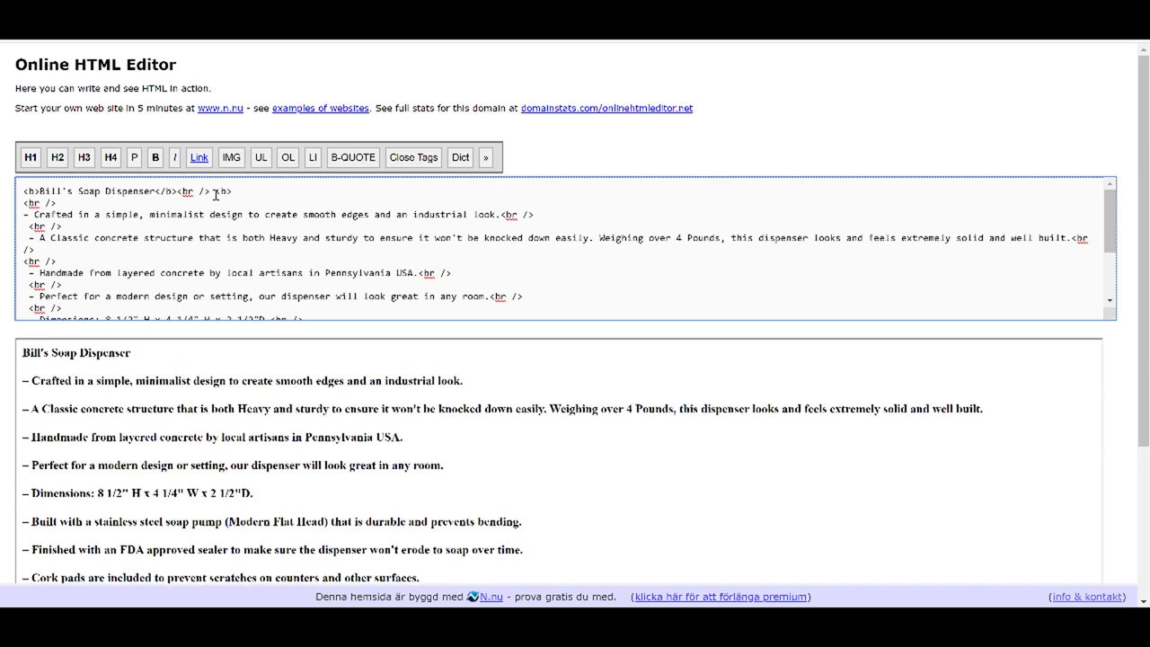
text(>test< /b>)
drag(293, 194, 216, 196)
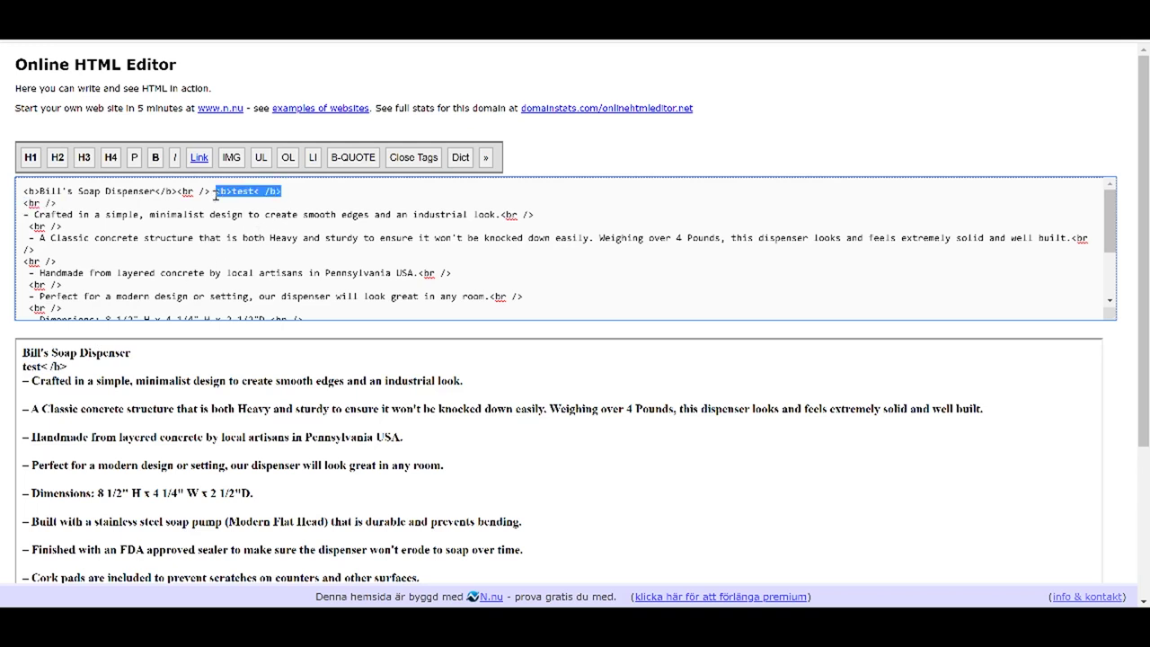
key(BackSpace)
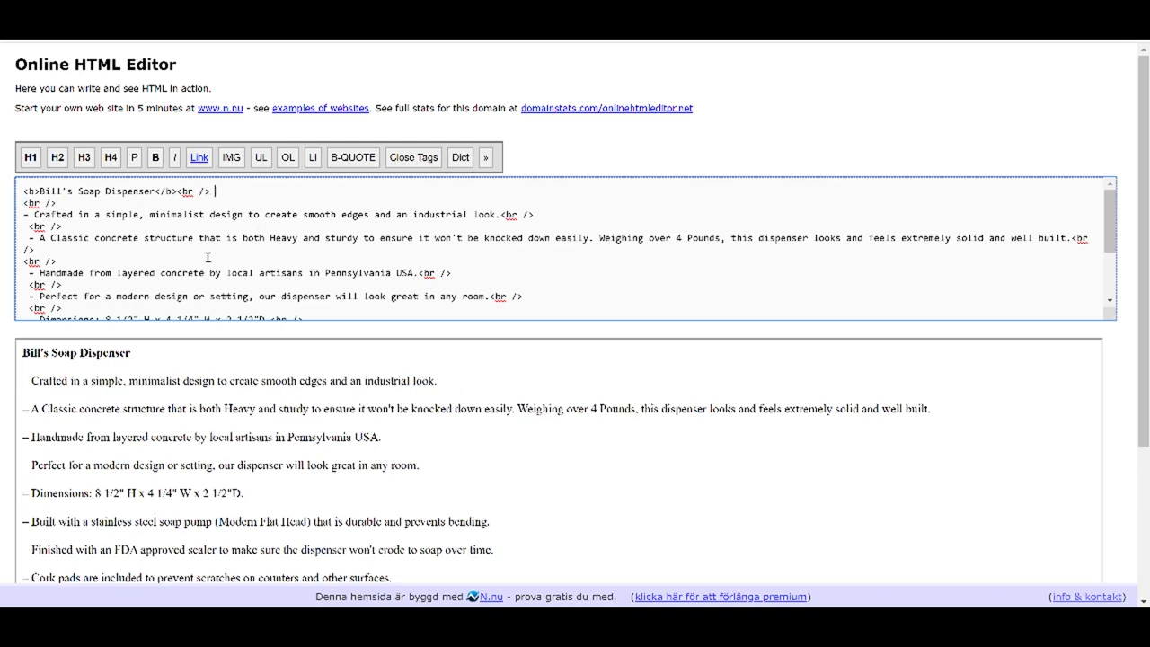
scroll(68, 311, down, 1)
key(Down)
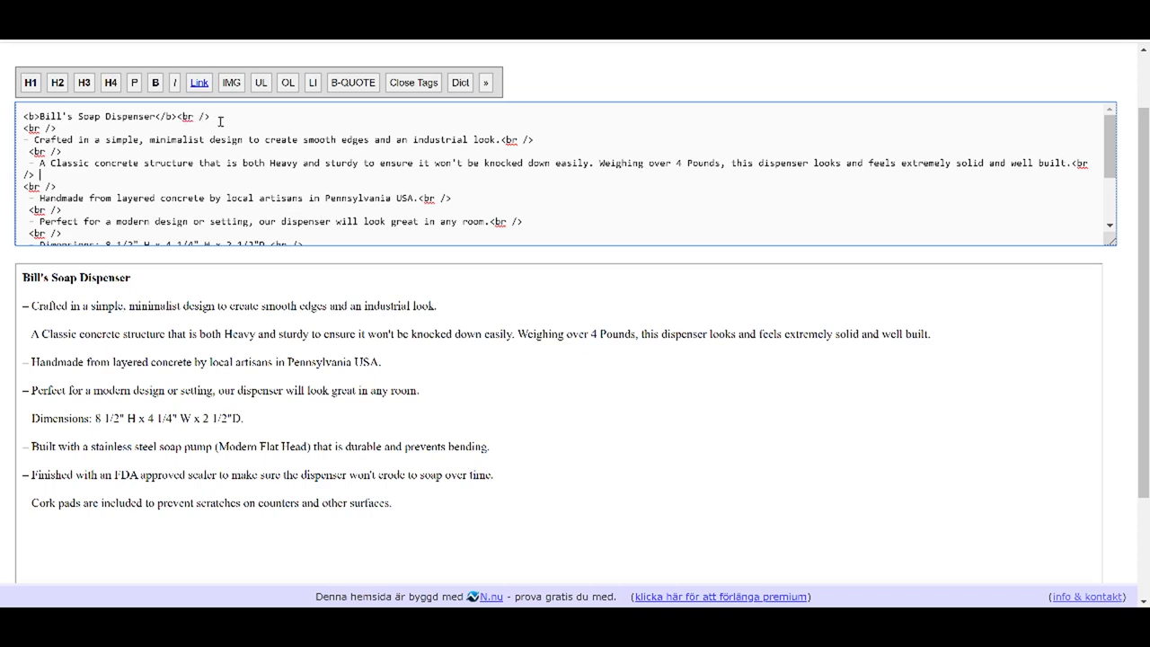
Step: Try removing the line-break tag after the Bill's Soap Dispenser title in the Online HTML Editor, and restore it
drag(213, 117, 171, 117)
key(Delete)
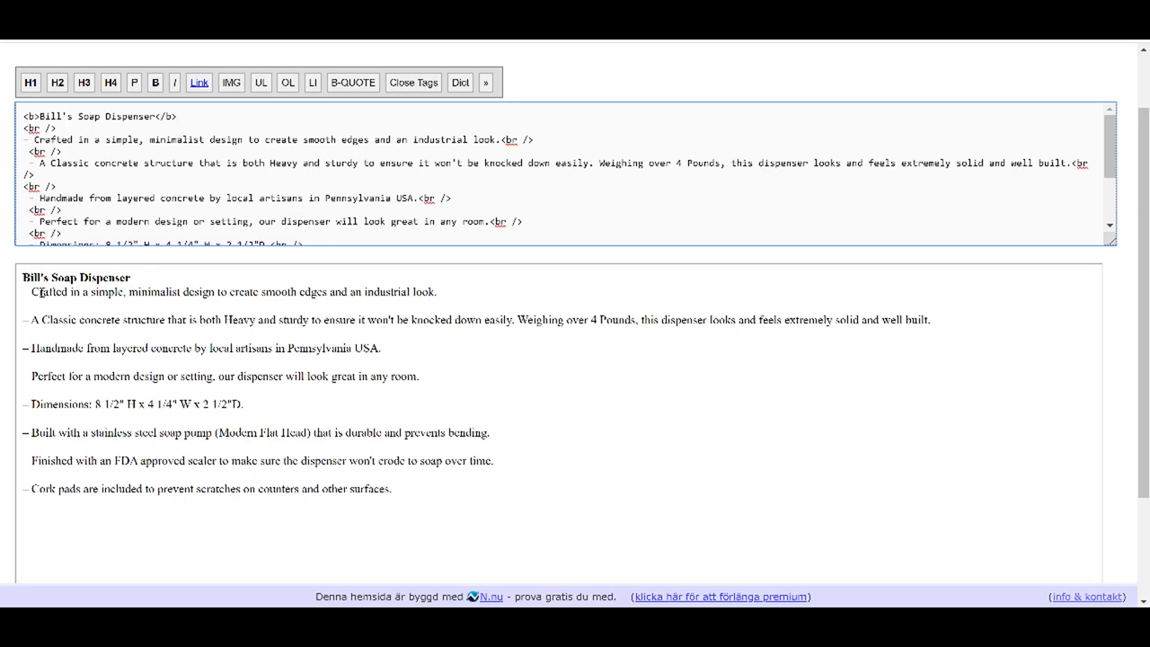
key(ctrl+z)
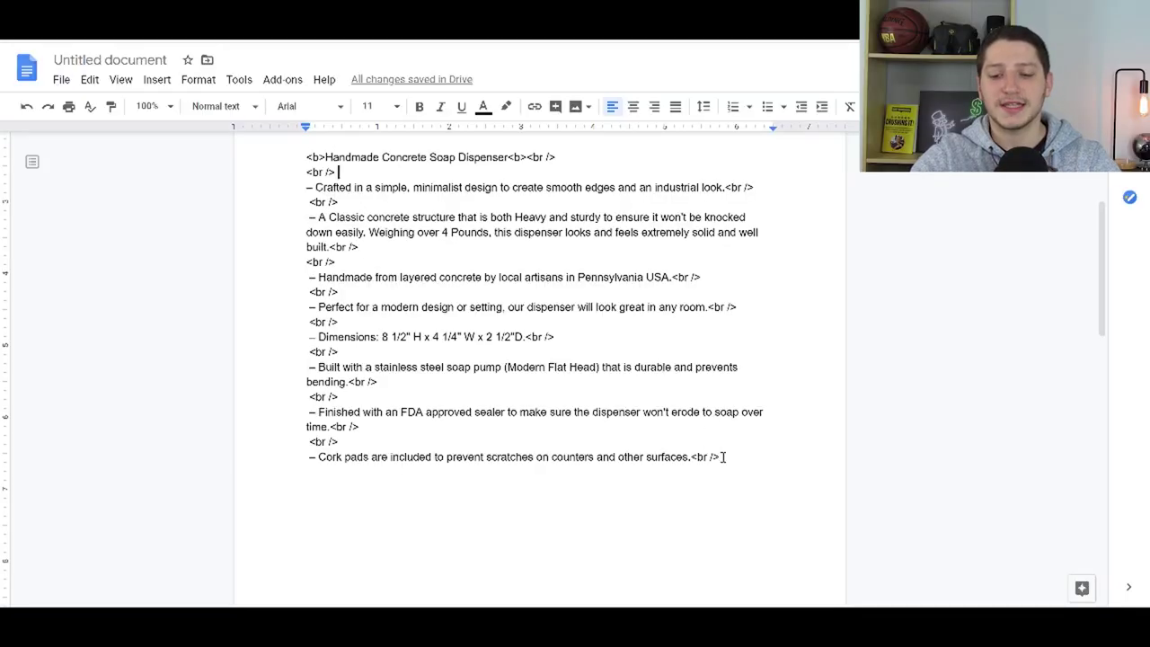
Step: Copy the Handmade Concrete Soap Dispenser HTML from Google Docs into the listing's Product Description in Seller Central and review it
drag(720, 457, 306, 158)
key(ctrl+c)
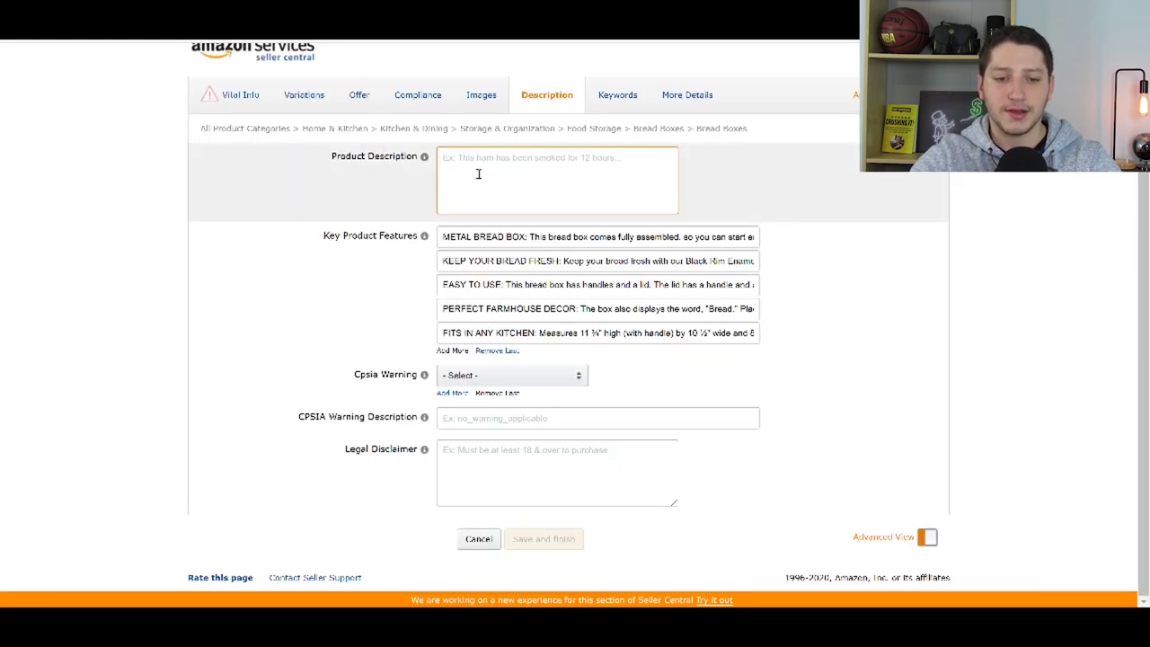
click(479, 166)
key(ctrl+v)
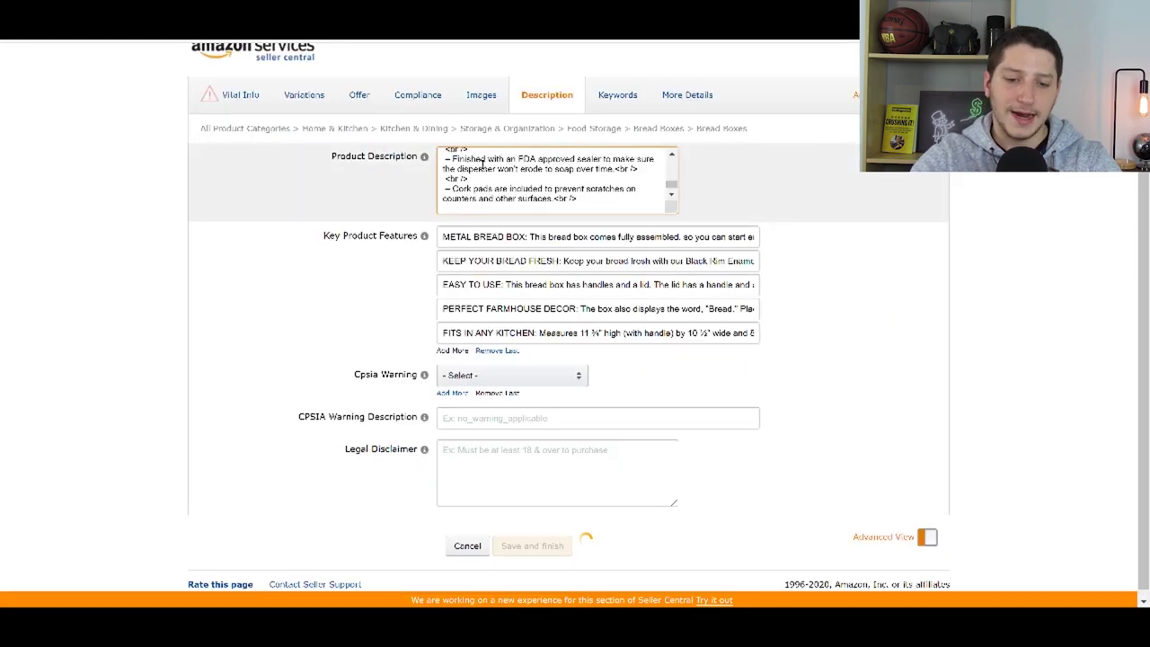
scroll(528, 186, up, 10)
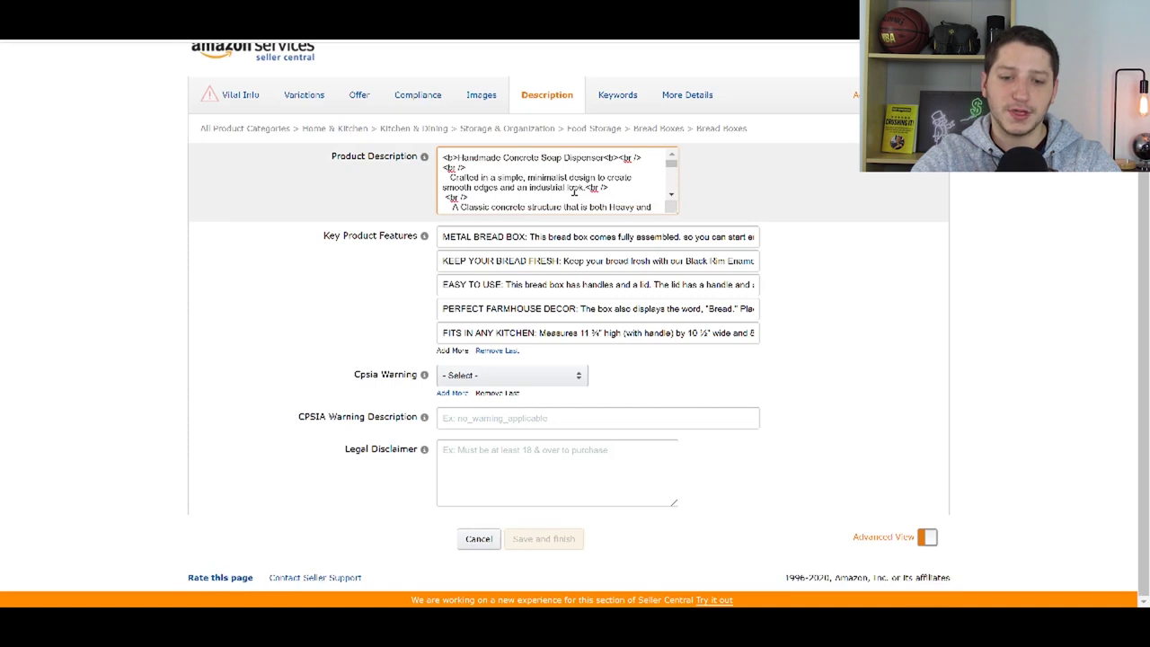
scroll(598, 191, down, 10)
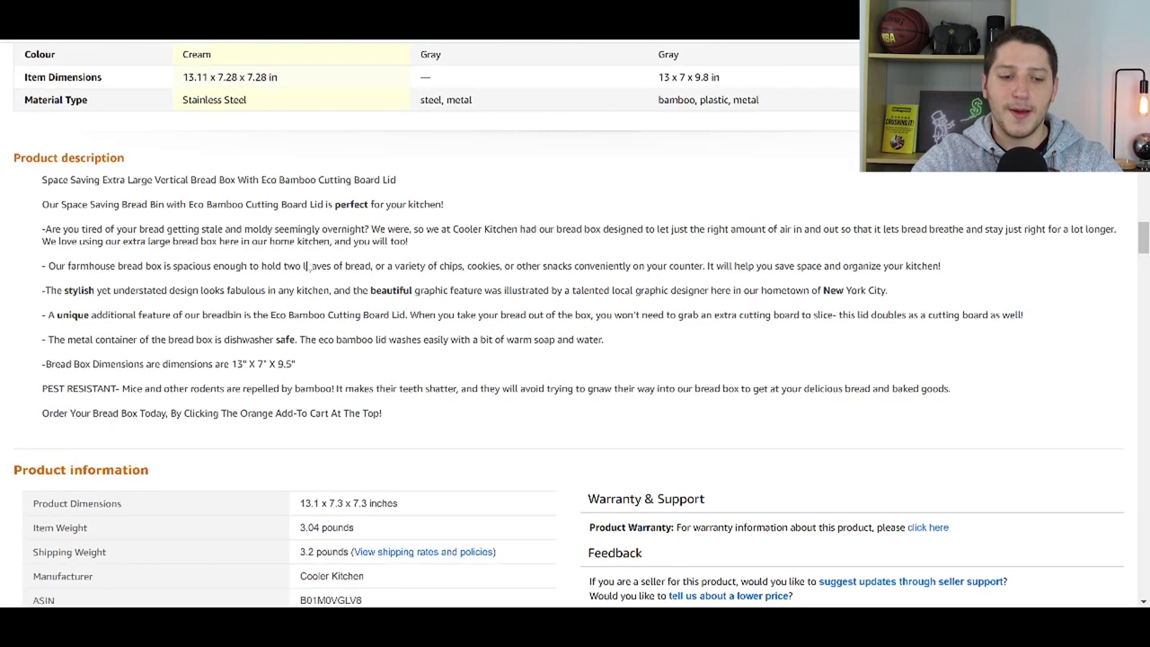
Step: Read the product description of the competing vertical bread box with bamboo cutting board lid on Amazon
scroll(253, 172, down, 3)
scroll(254, 173, up, 3)
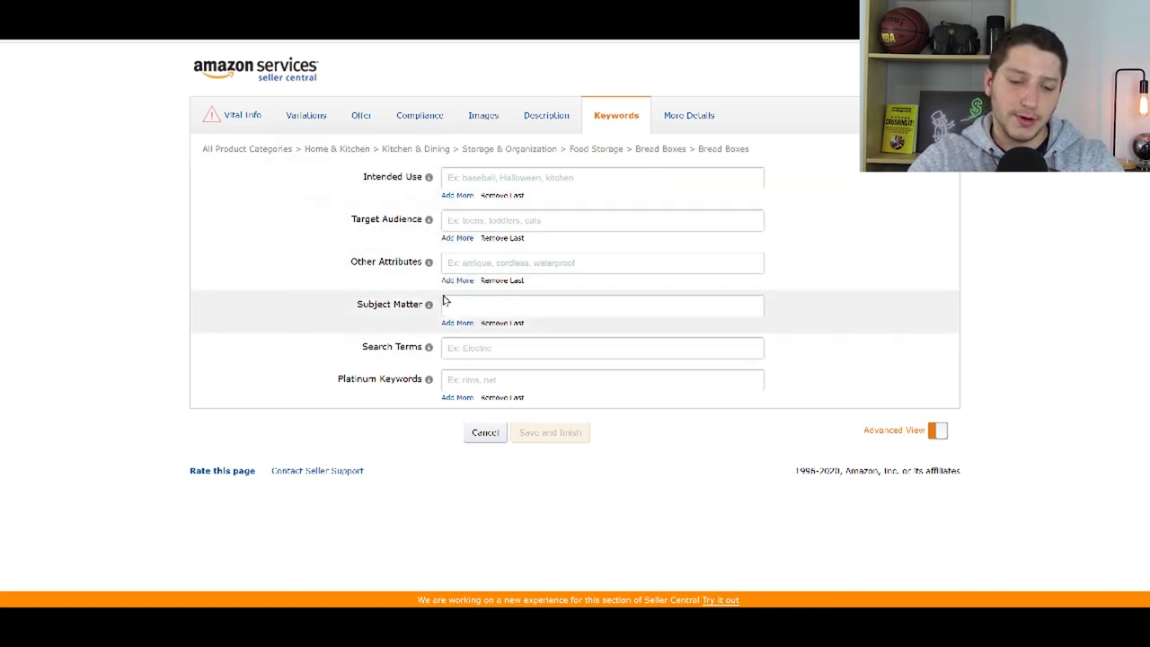
Step: Enter "Bread Box, Breadbox," as the listing's Search Terms in the keyword details
mouse_move(394, 355)
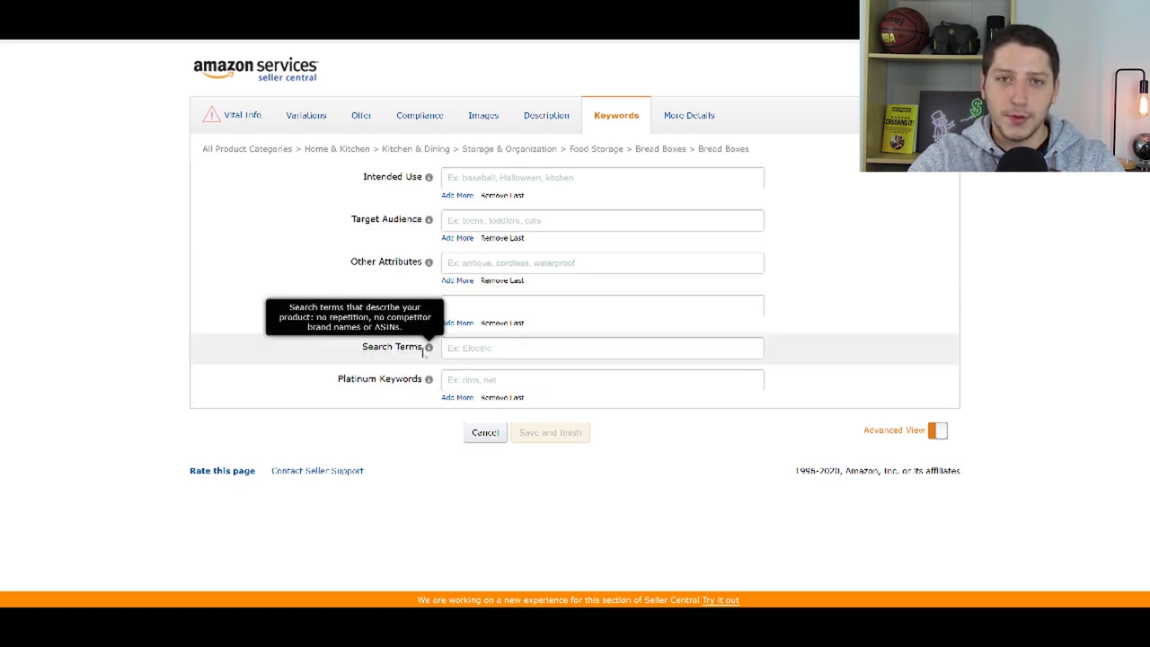
click(475, 353)
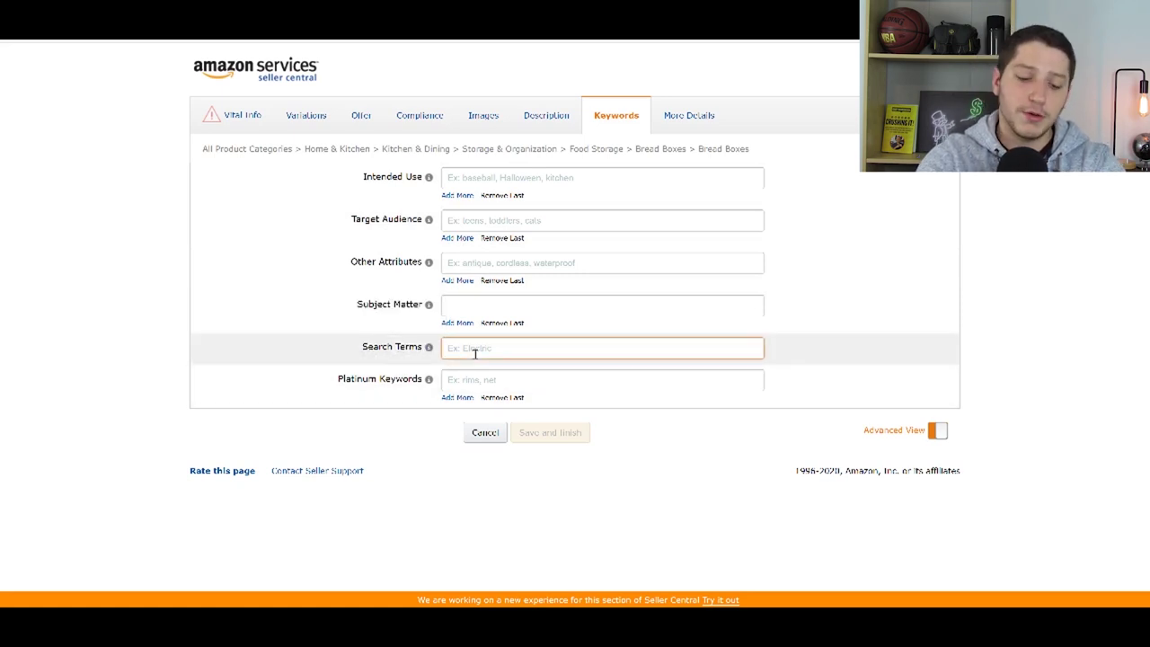
text(Bread Bo)
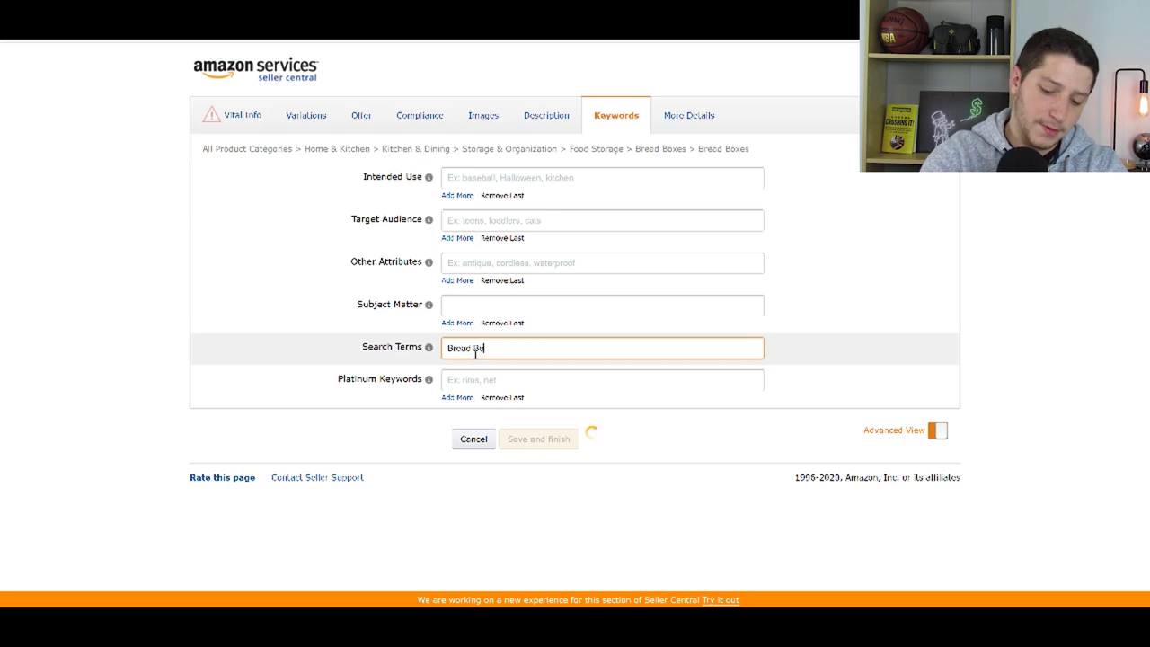
text(x, Brea)
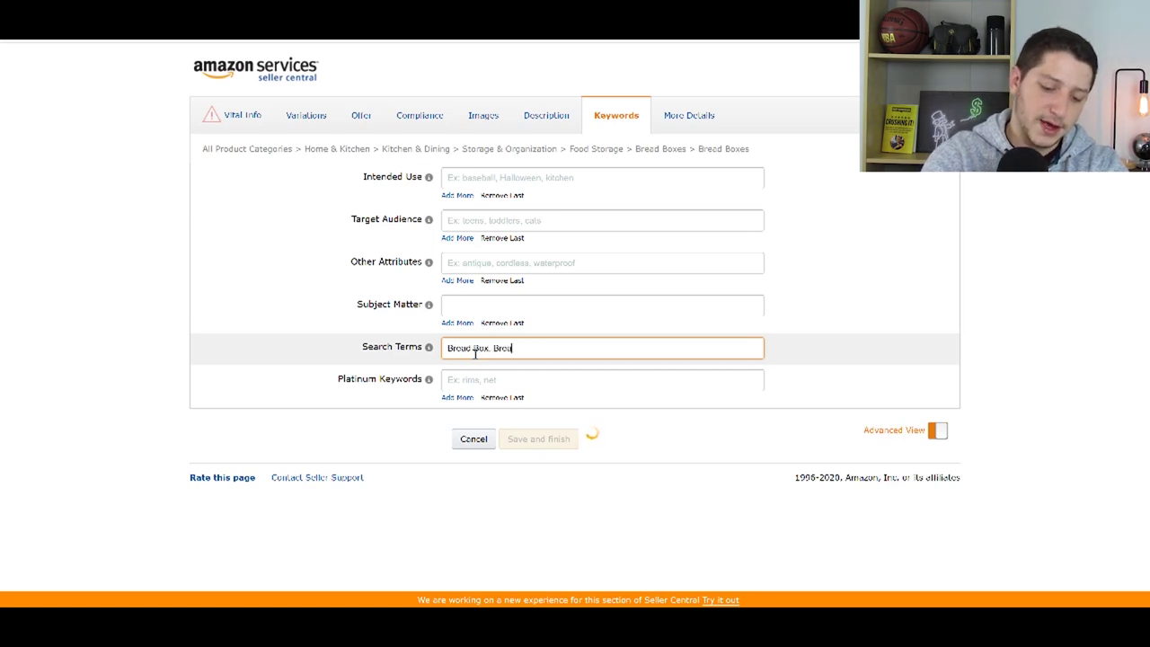
text(dbox)
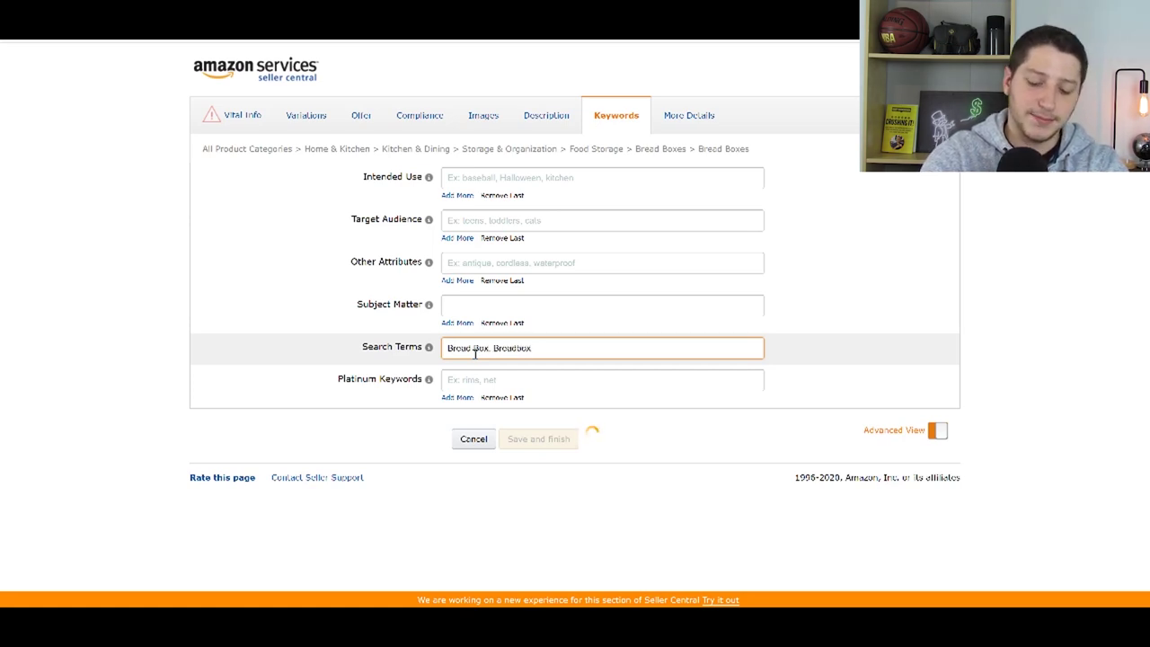
text(,)
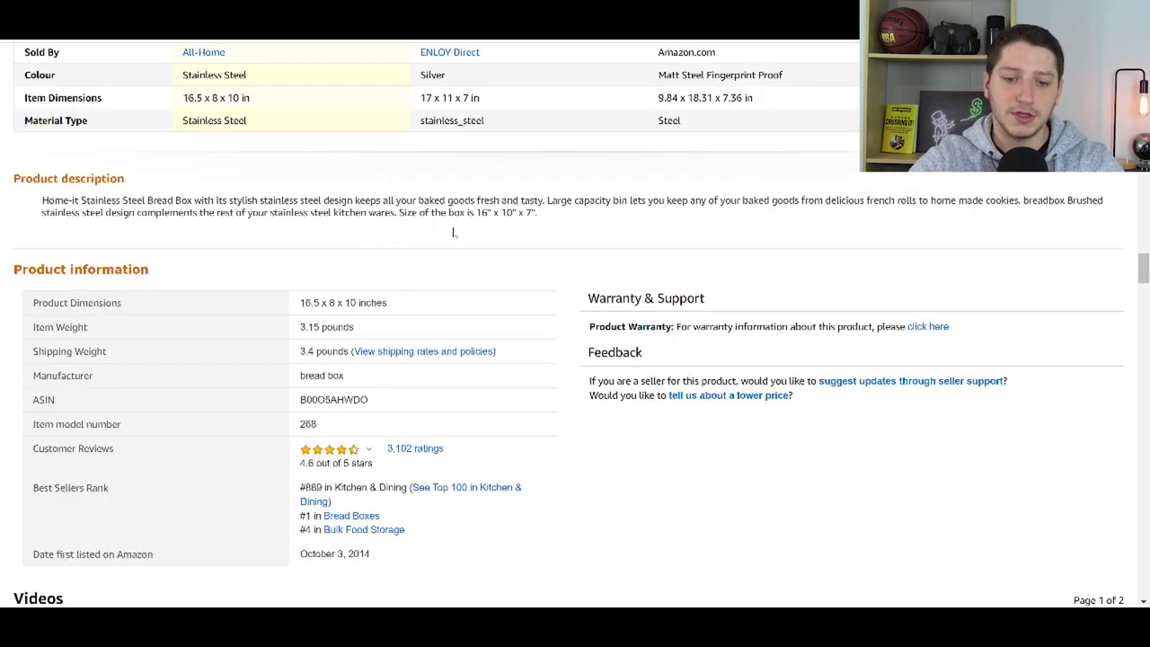
Step: Check Amazon's search suggestions for "bread box" from the competing stainless steel bread box page
scroll(454, 233, up, 20)
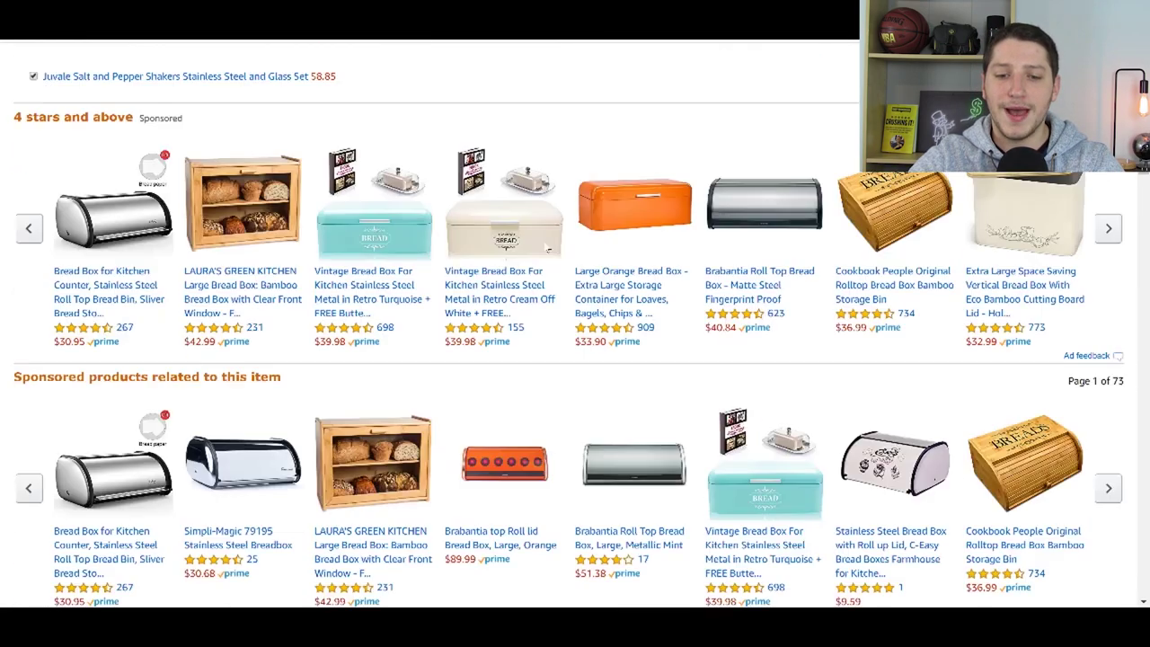
scroll(544, 248, up, 1)
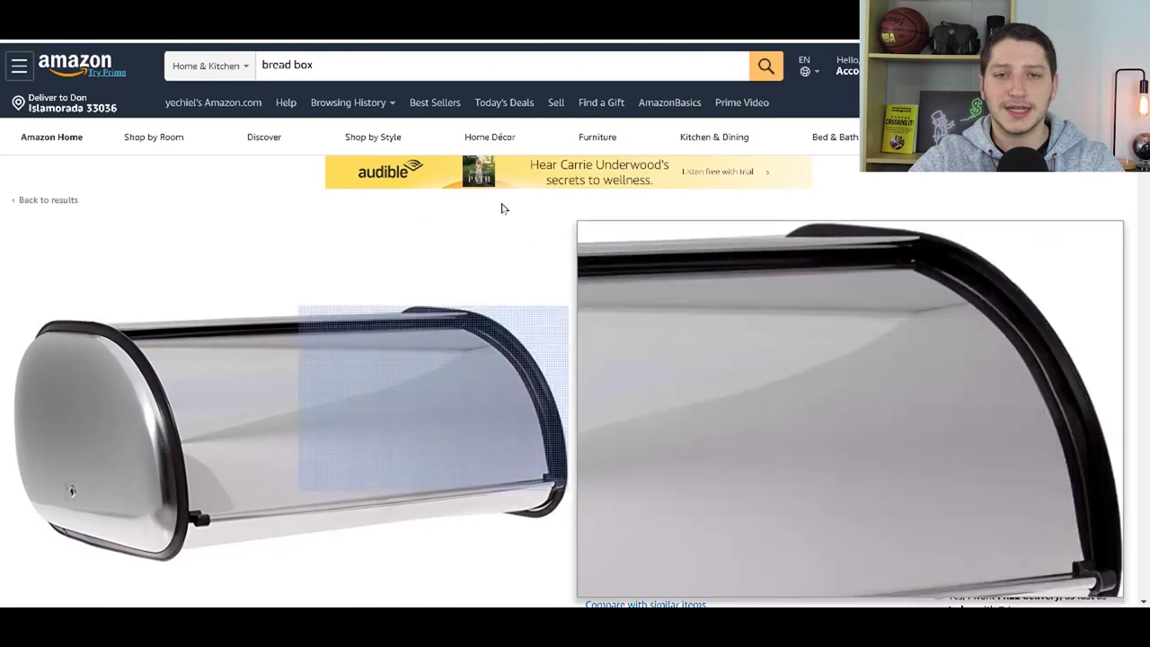
click(339, 64)
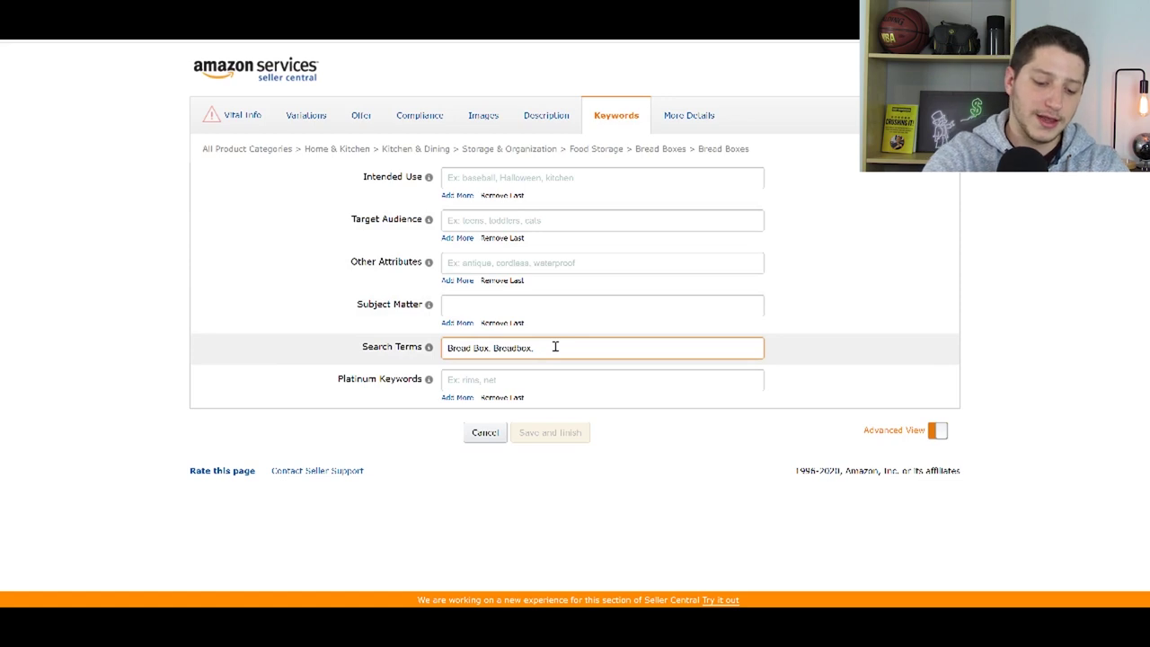
Step: Append "Bread box Farmhouse, Bread box" to the listing's Search Terms in Seller Central
text(Bread box)
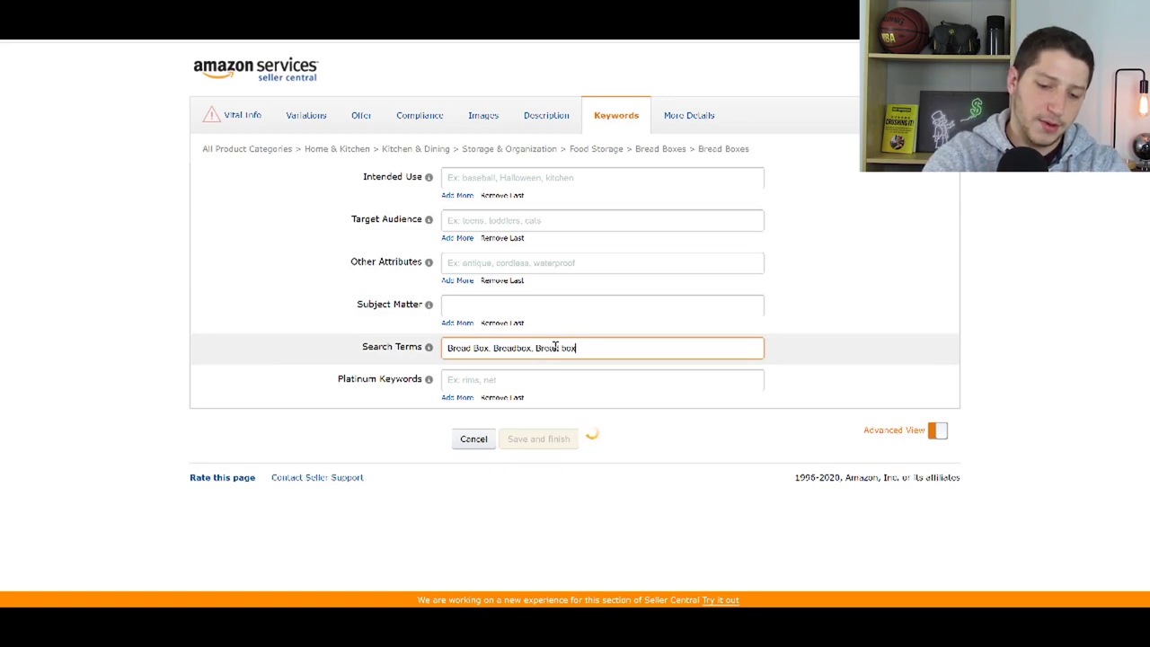
text( Farmhouse)
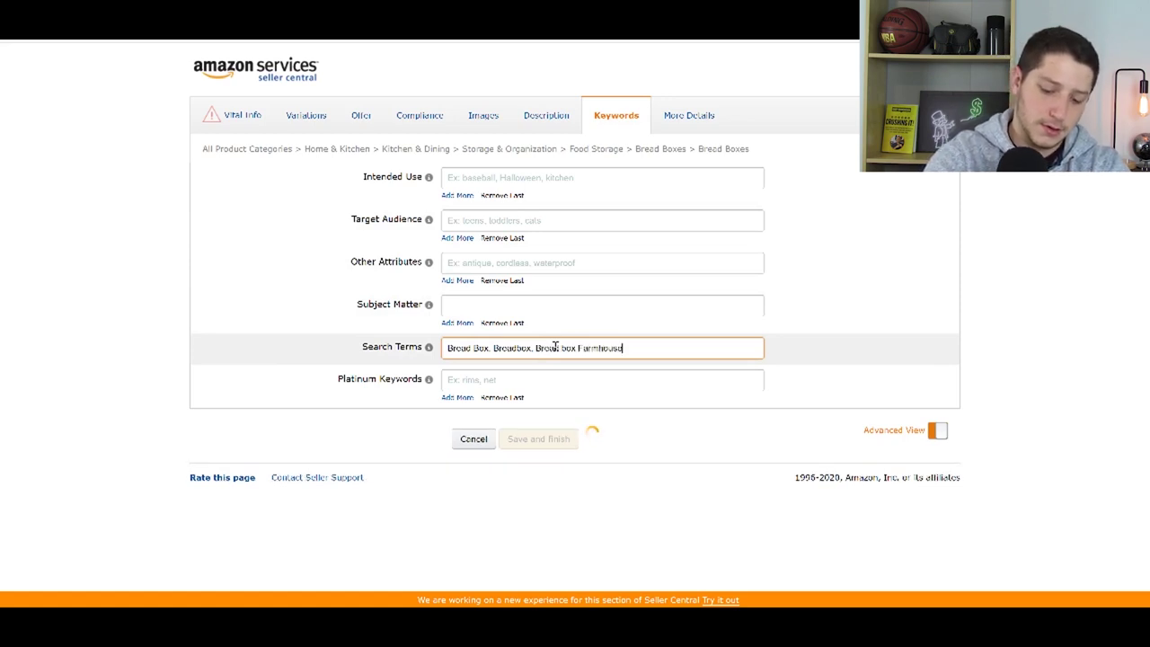
text(, Fa)
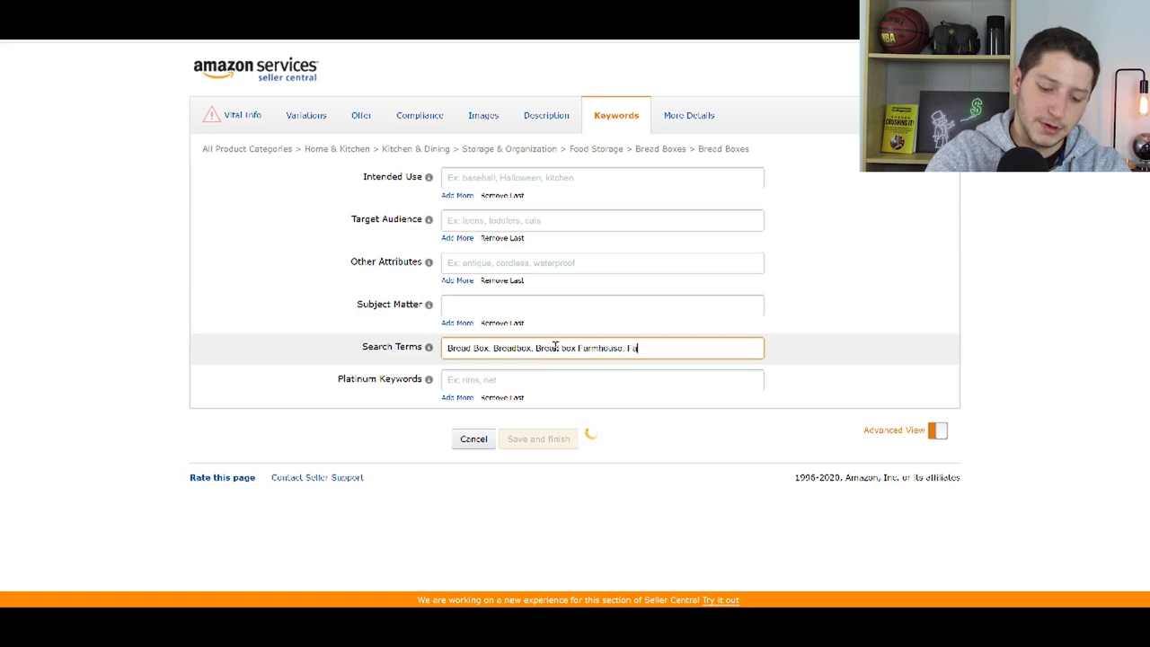
key(BackSpace)
key(BackSpace)
text(Bre)
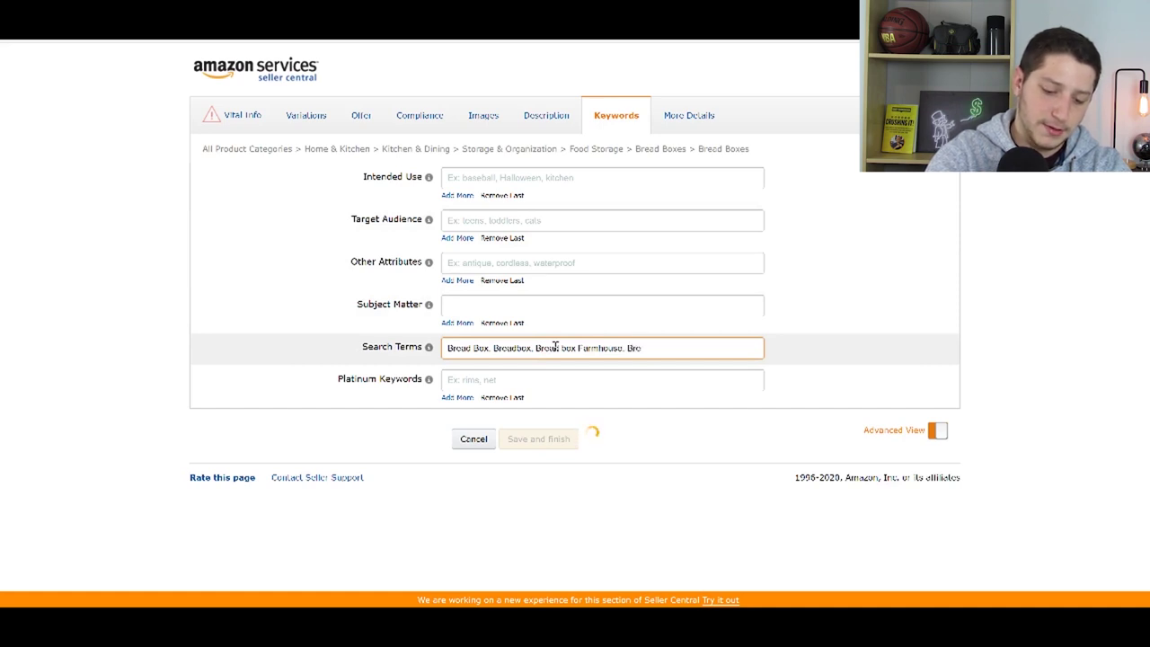
text(ad box)
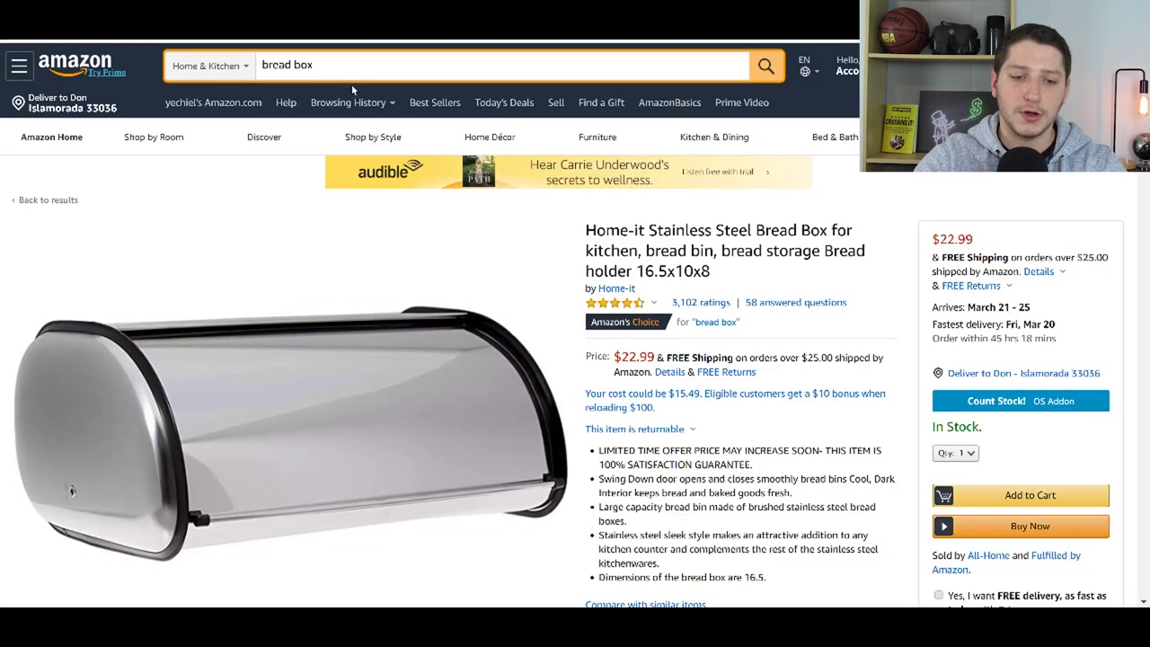
Step: Remove "box" from the Amazon search query to look for further bread keyword ideas
drag(317, 64, 289, 68)
key(BackSpace)
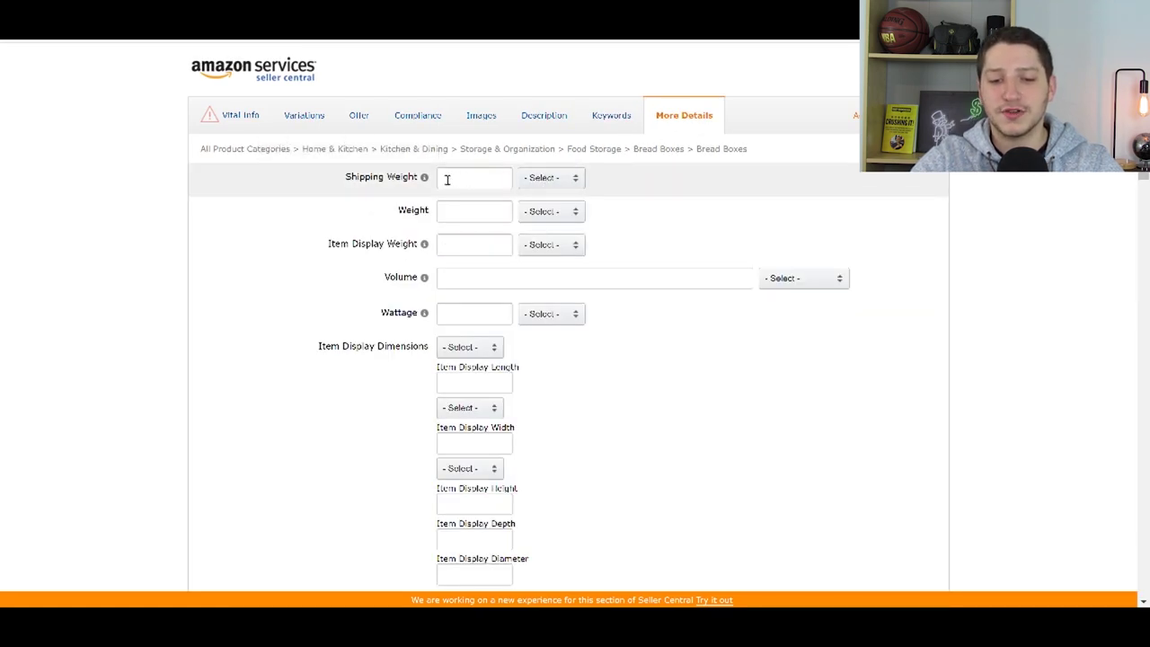
Step: In the listing's additional details, set the Weight unit to LB and choose a unit for Shipping Weight
click(553, 272)
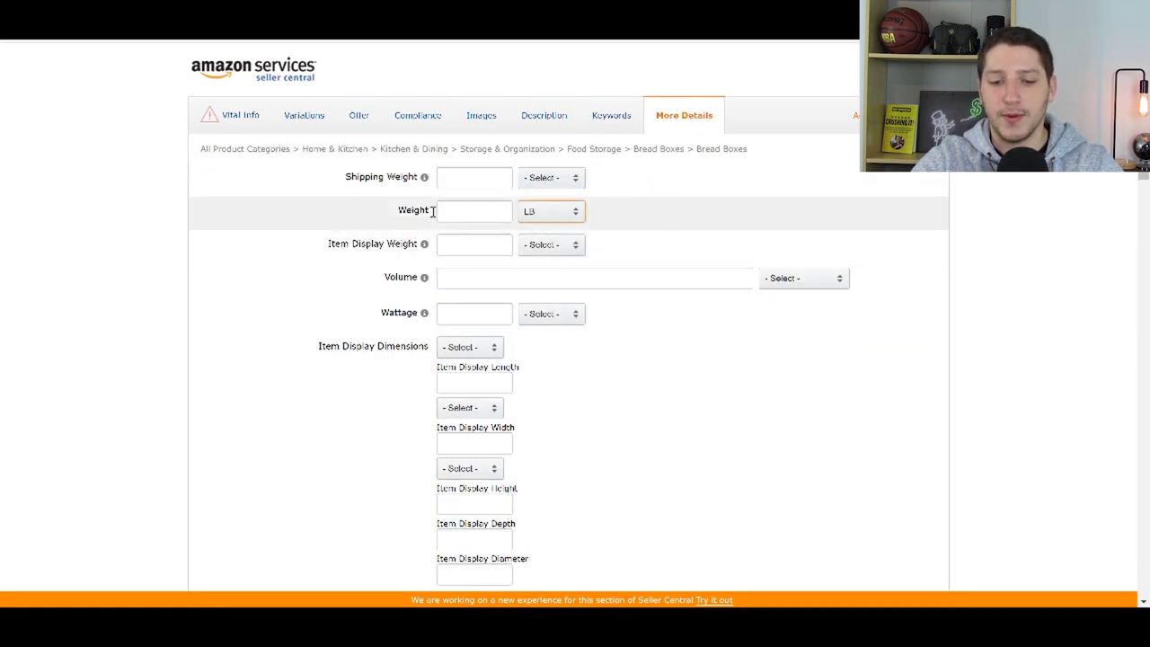
click(554, 180)
click(554, 233)
Step: Examine the remaining additional detail fields of the listing, from display dimensions through item and package dimensions
scroll(298, 217, down, 4)
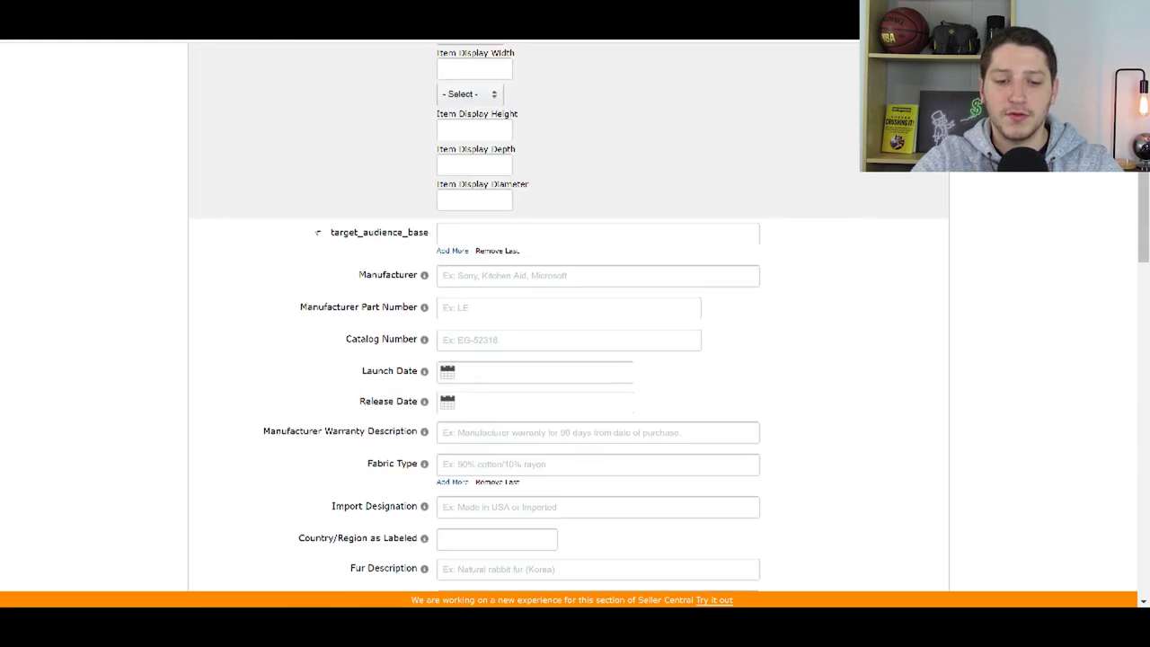
scroll(503, 171, up, 3)
scroll(392, 180, down, 5)
scroll(393, 180, down, 15)
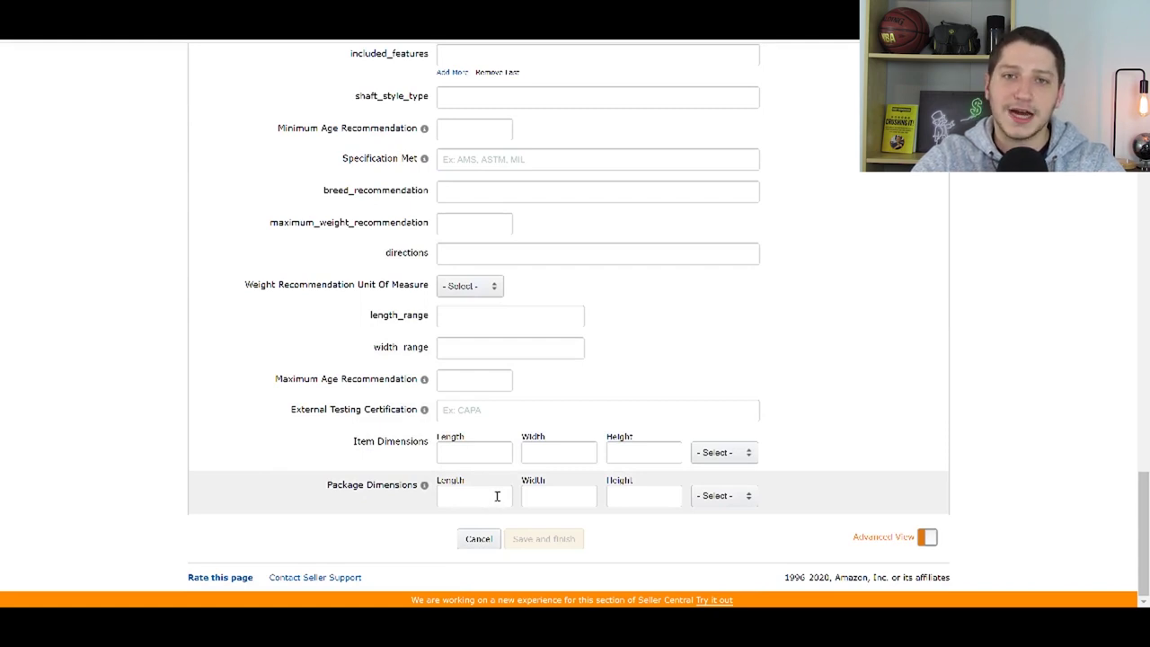
scroll(796, 162, up, 4)
scroll(593, 318, down, 4)
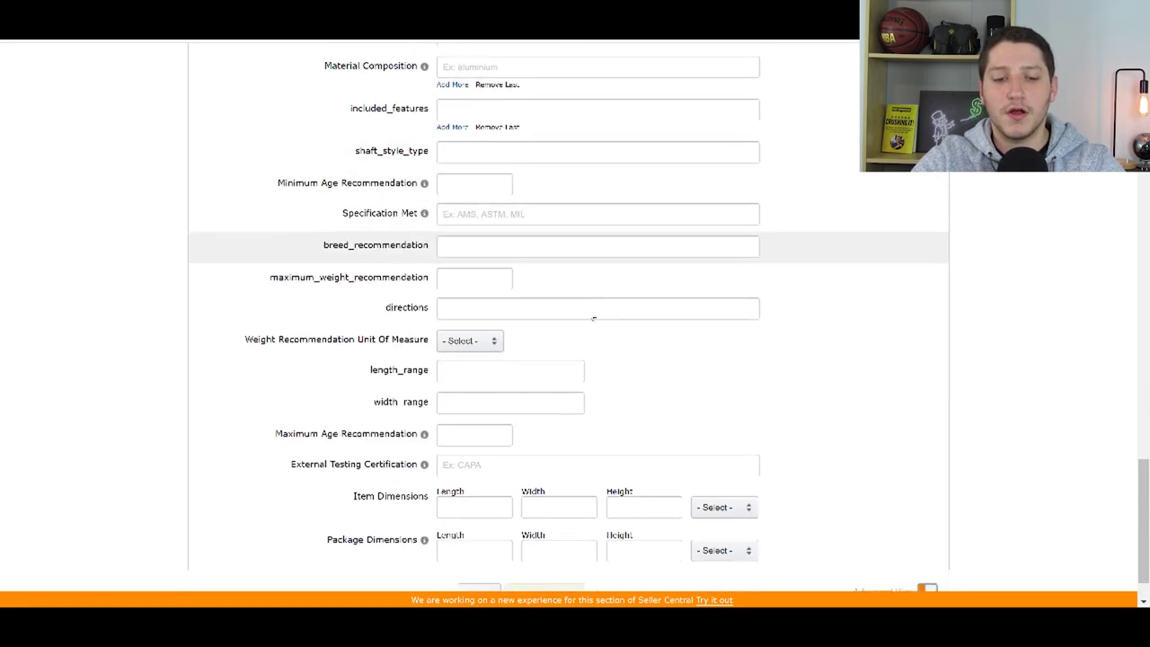
scroll(593, 319, down, 2)
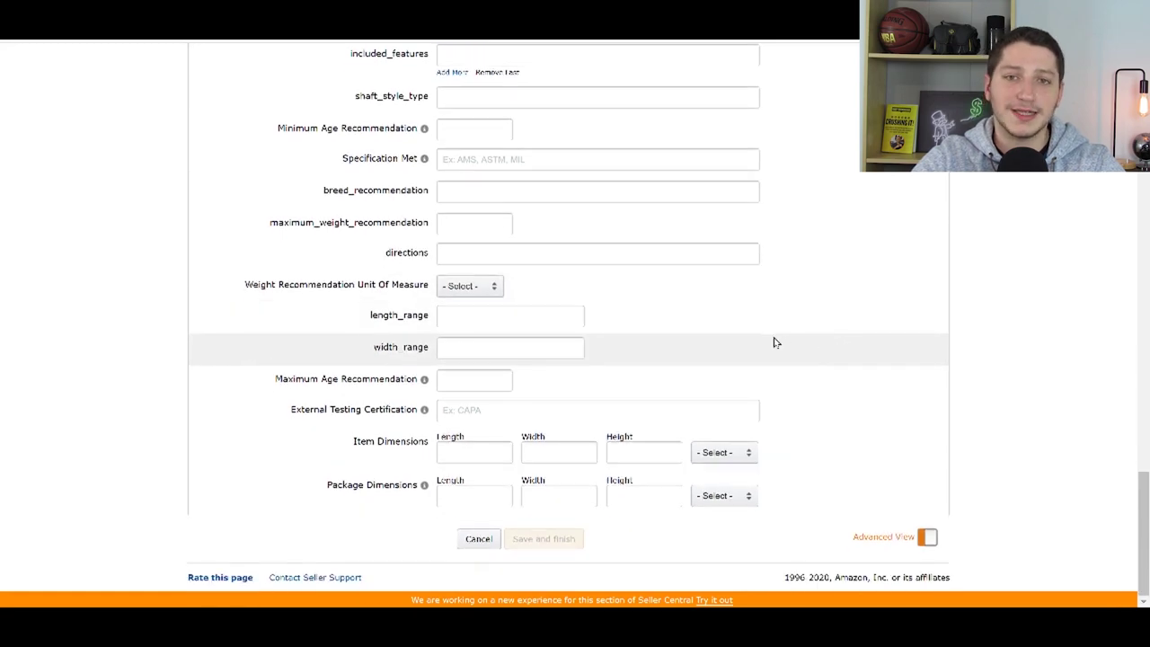
scroll(243, 216, up, 6)
scroll(231, 216, down, 6)
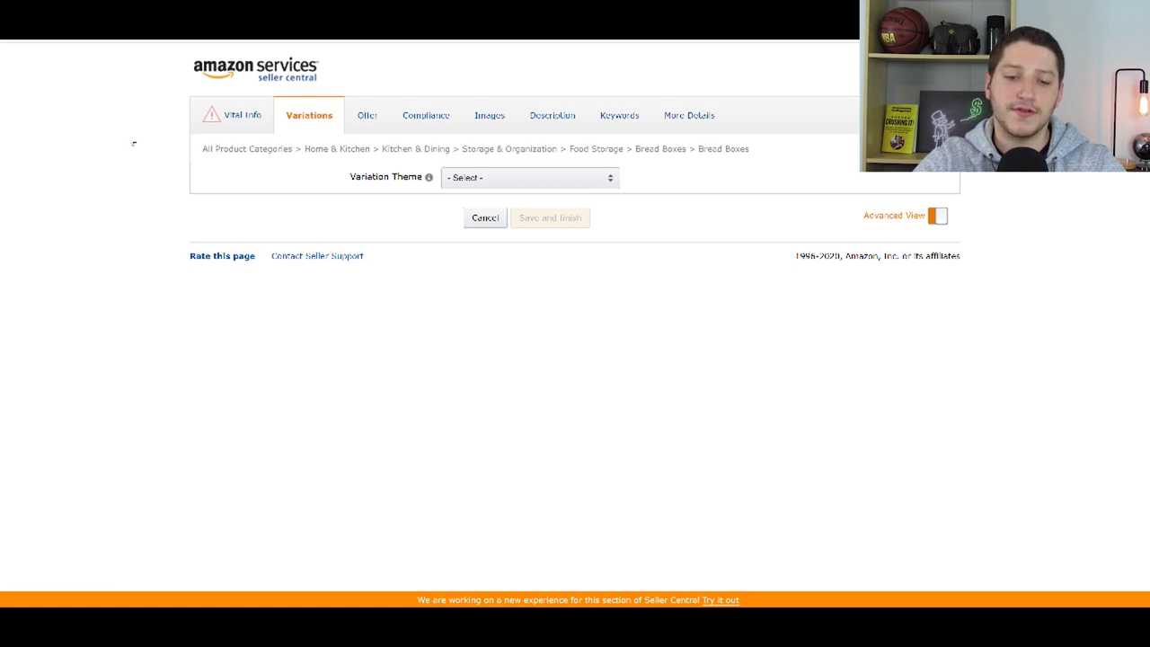
Step: Set the listing's Variation Theme to Size and add variations for sizes 1, 2 and 3
mouse_move(428, 180)
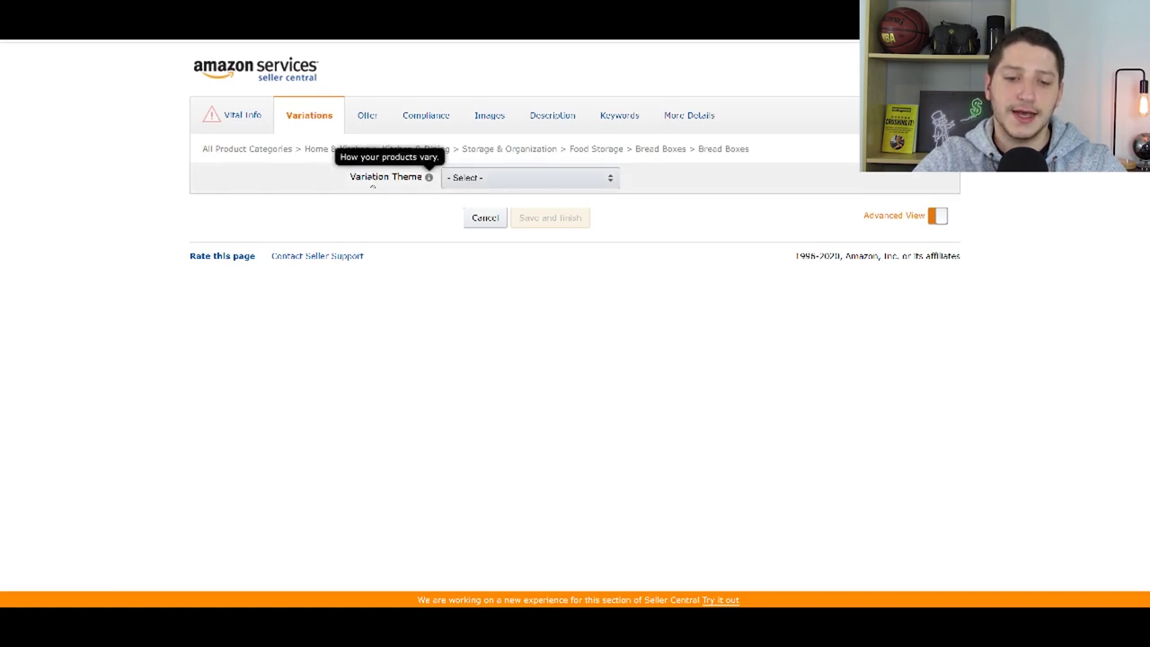
click(505, 183)
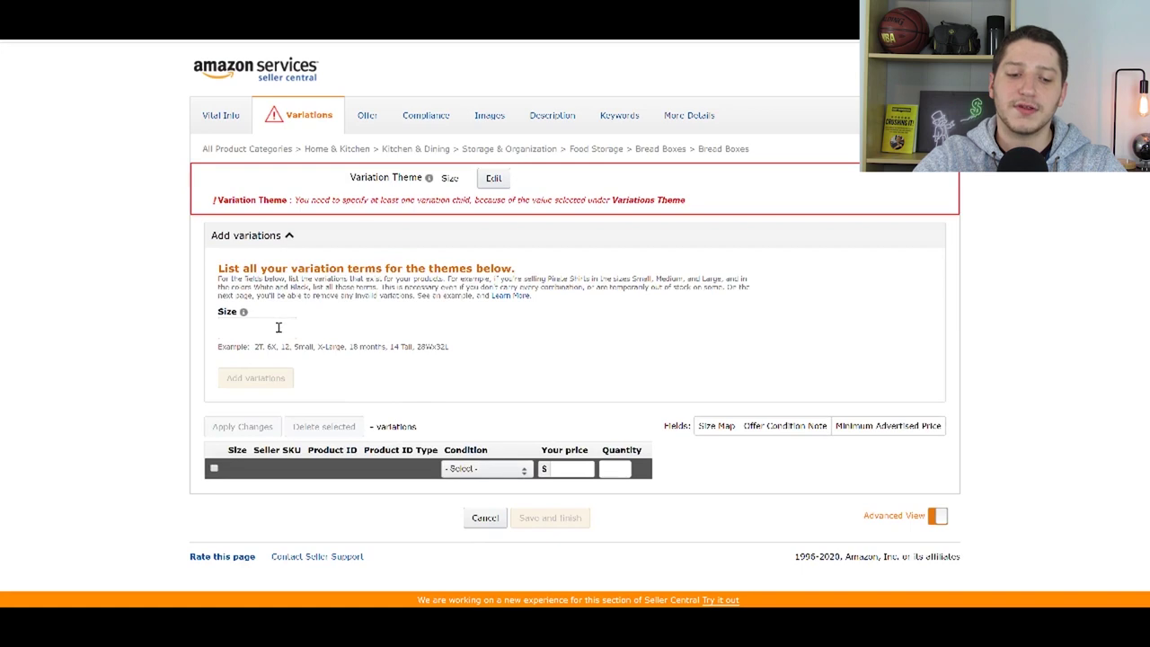
click(279, 327)
text(1)
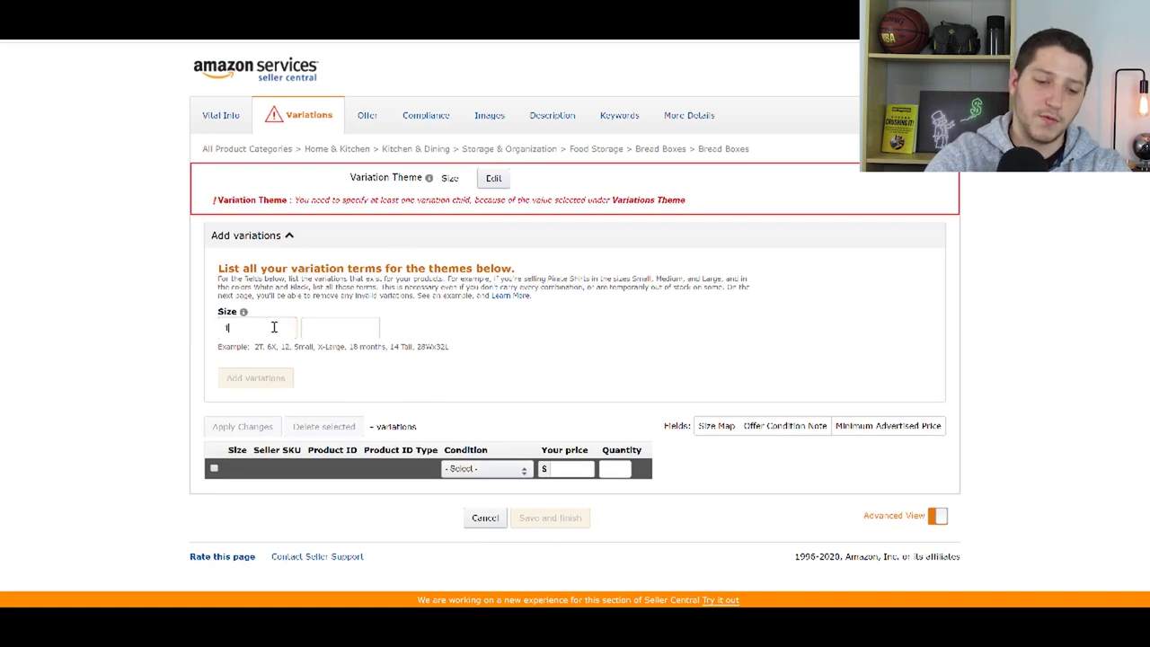
click(330, 327)
text(2)
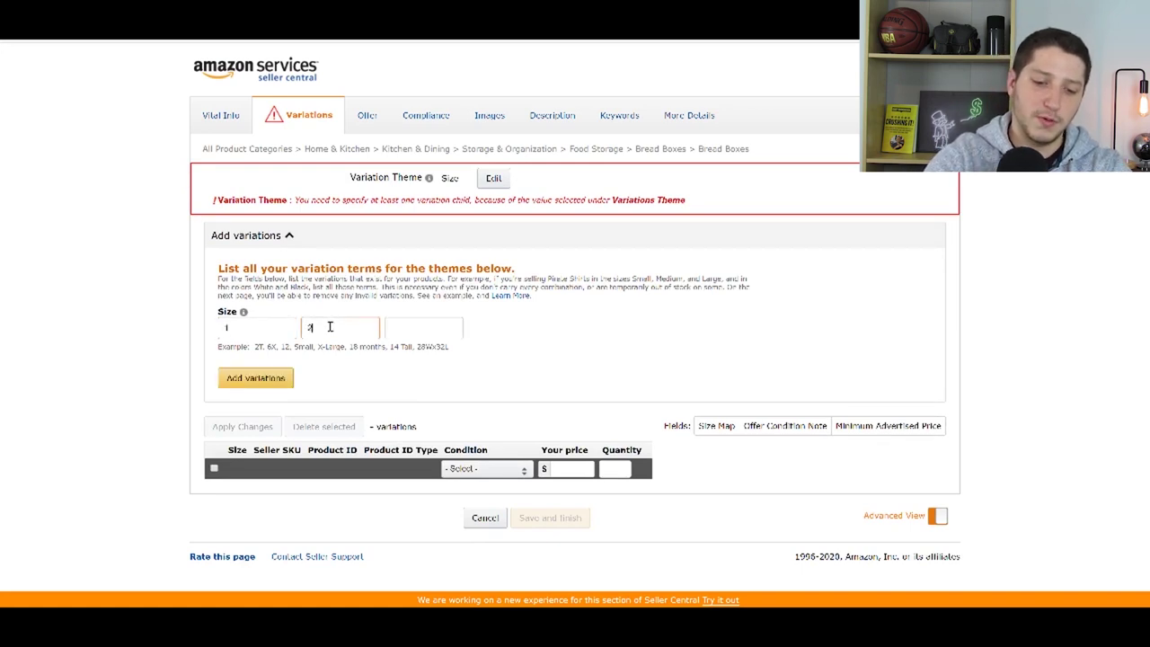
click(398, 327)
text(3)
click(274, 379)
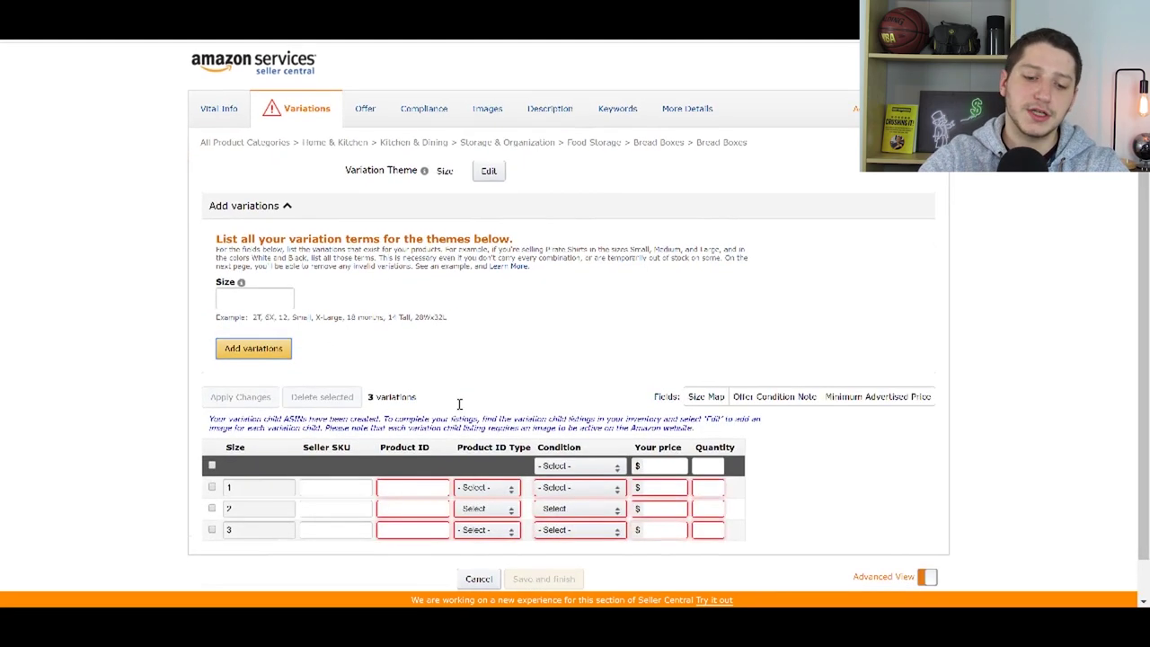
Step: Inspect the Product ID and Product ID Type fields of the size 1 variation
scroll(461, 404, down, 1)
click(409, 447)
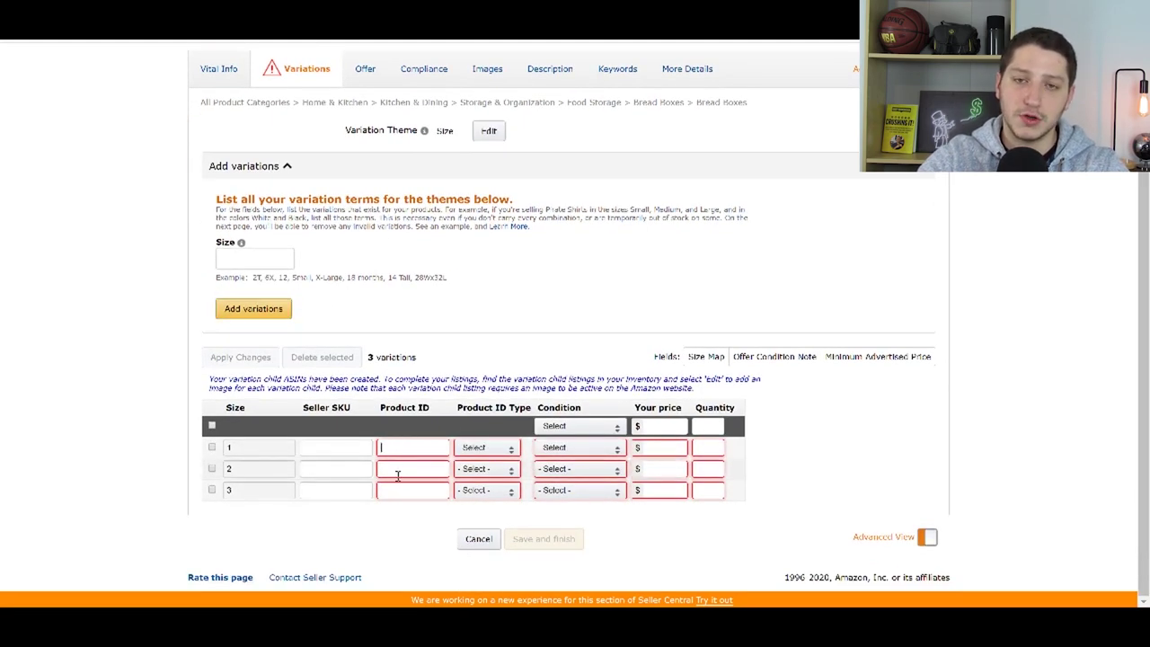
click(481, 448)
click(480, 469)
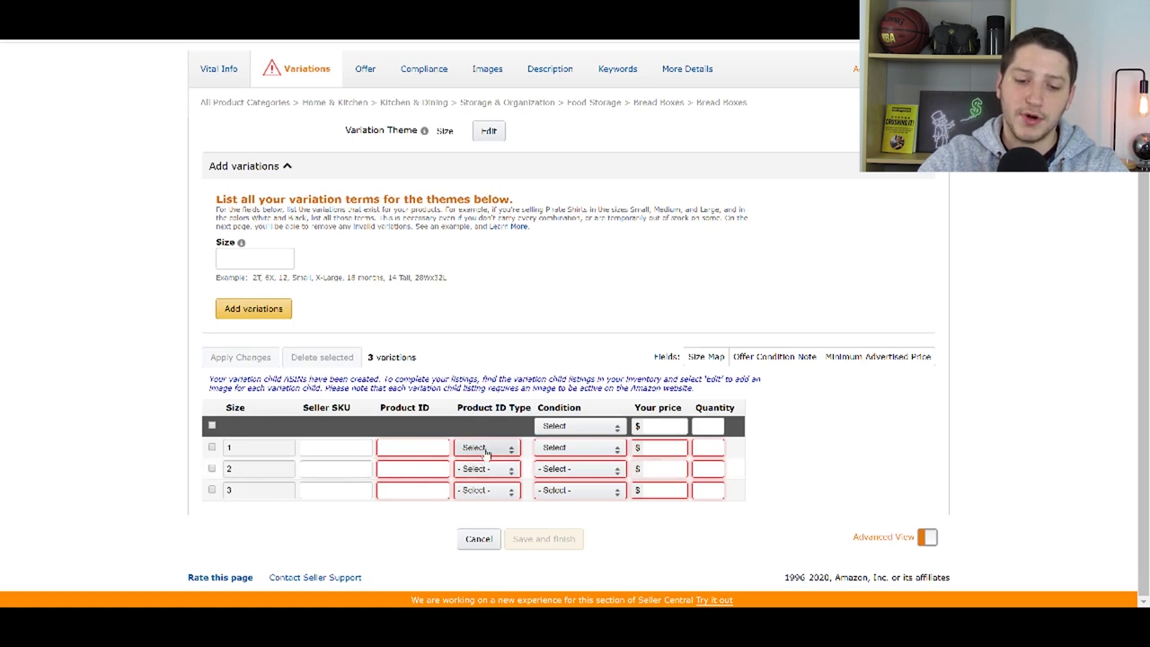
Step: Set the Product ID Type to UPC for sizes 1 and 2 and the Condition to New for all three size variations
click(481, 469)
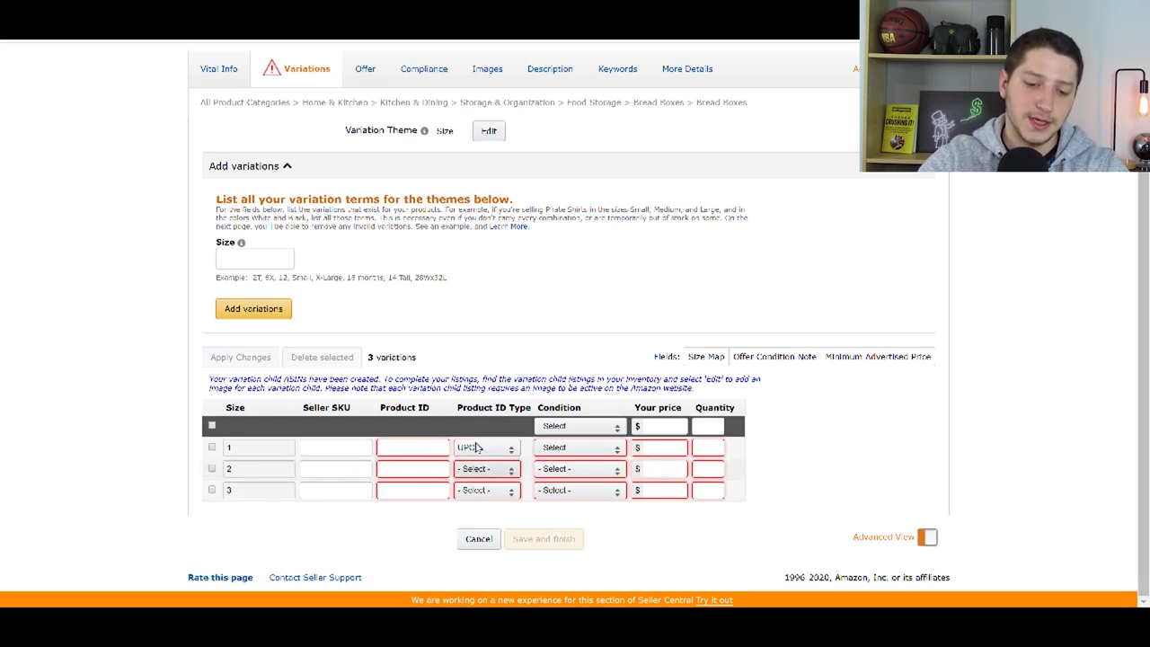
click(479, 448)
click(557, 449)
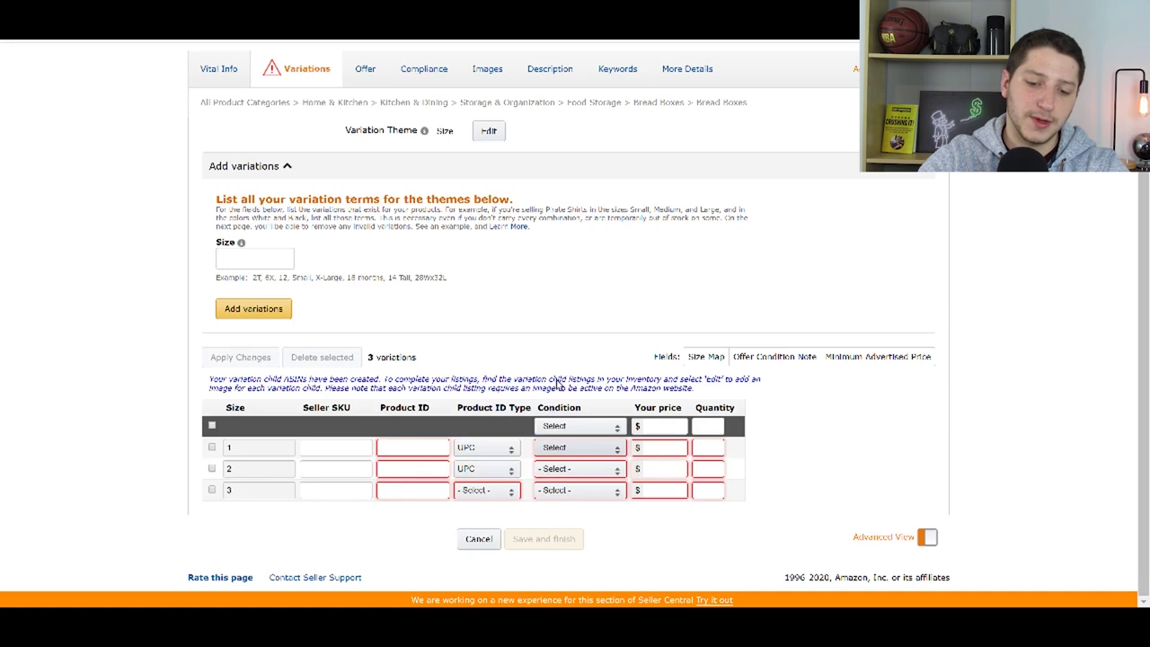
click(559, 386)
click(560, 469)
click(561, 426)
click(557, 489)
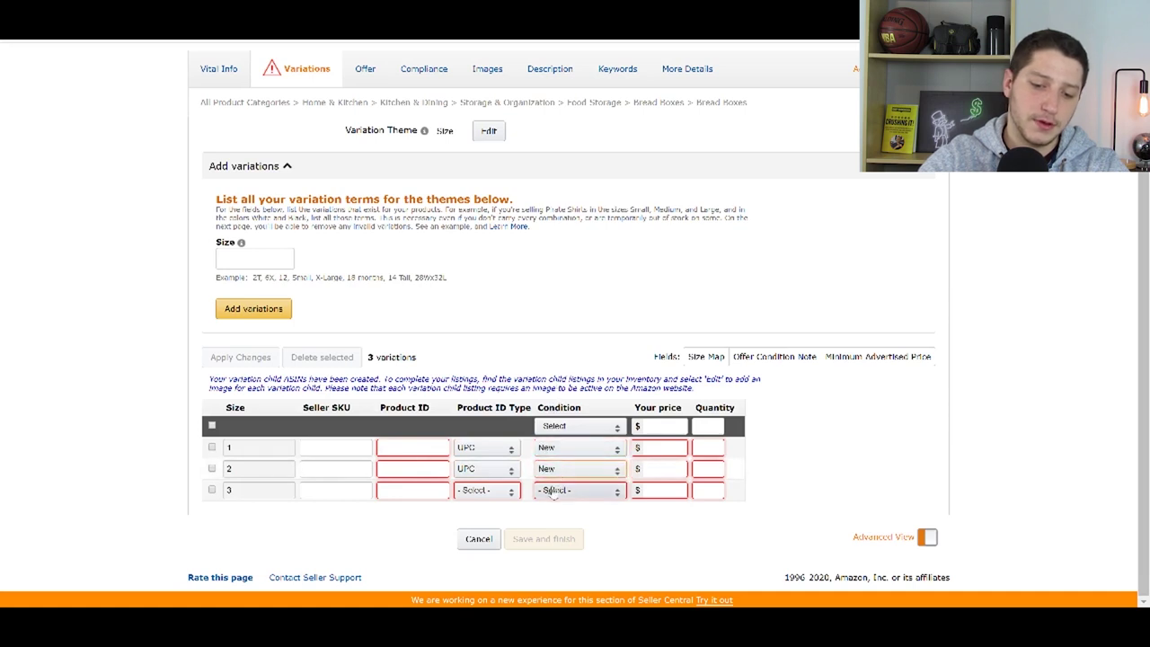
click(559, 428)
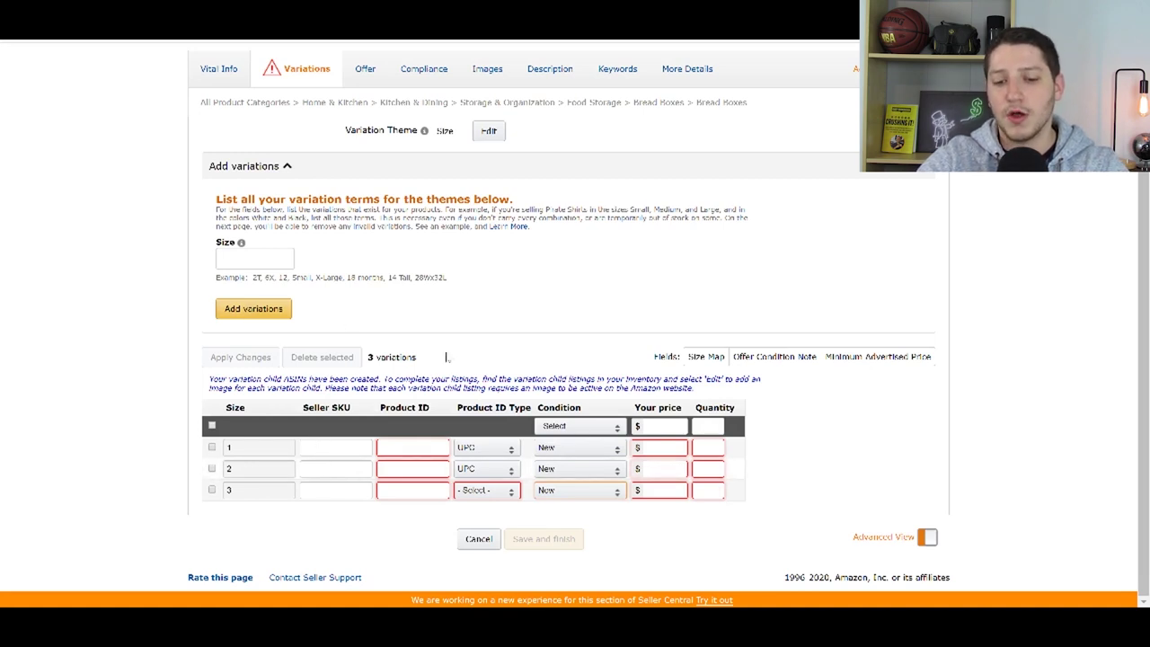
Step: Review the listing's vital info and the offer fields, including Shipping-Template, and return to the size variations
click(220, 70)
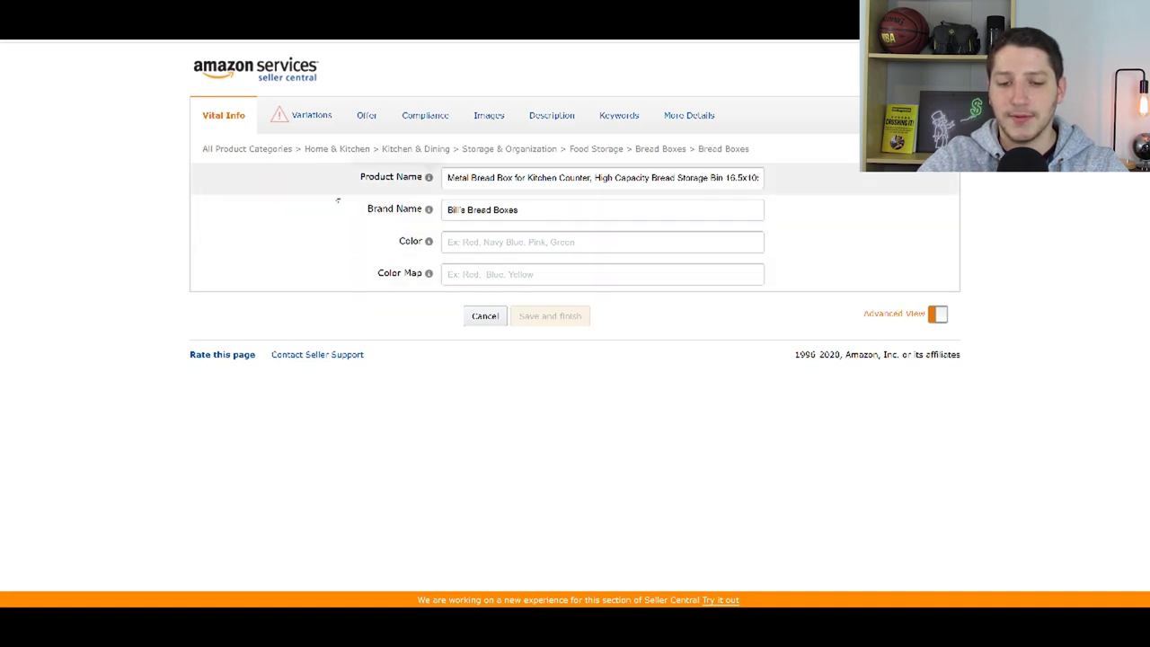
click(357, 117)
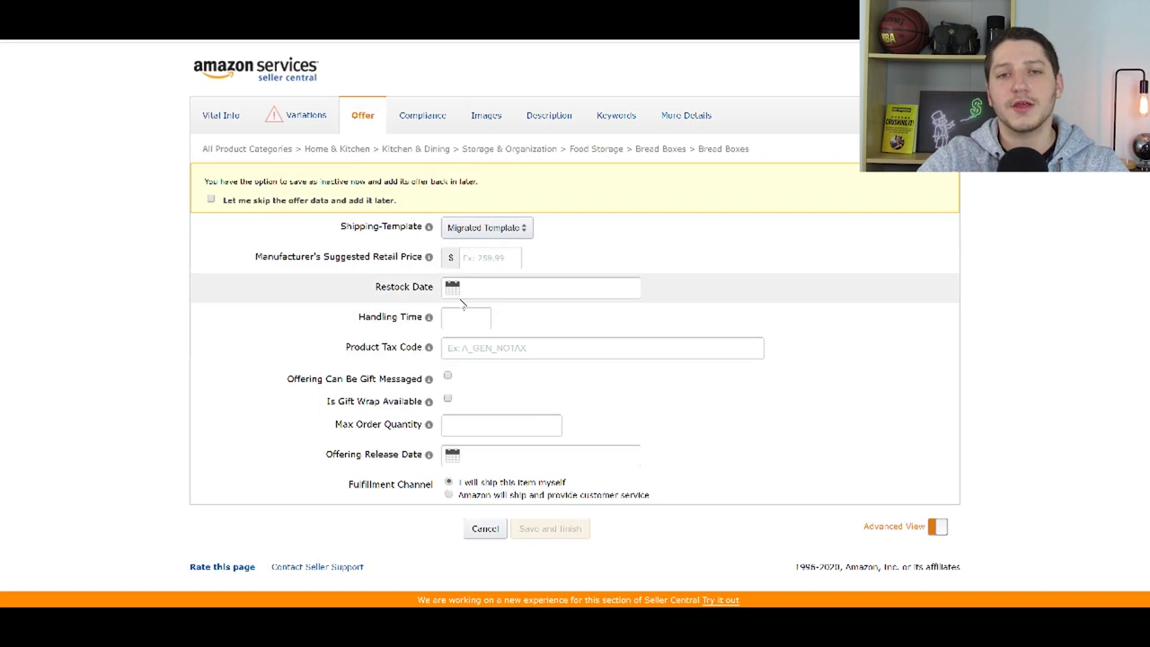
drag(340, 227, 427, 227)
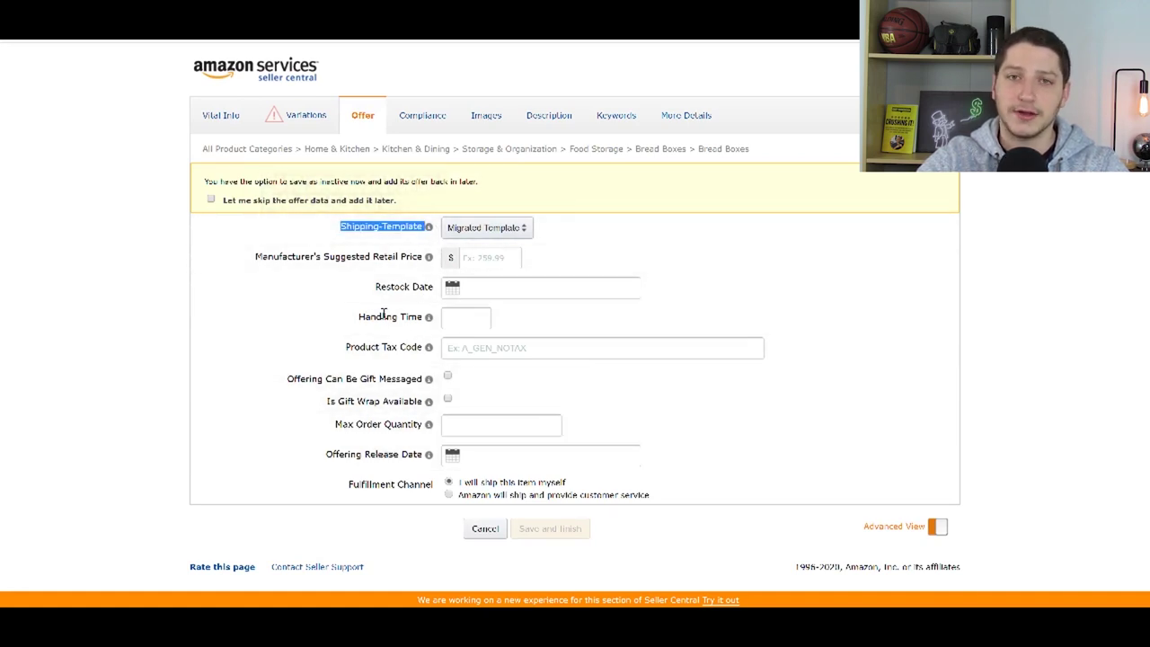
click(284, 118)
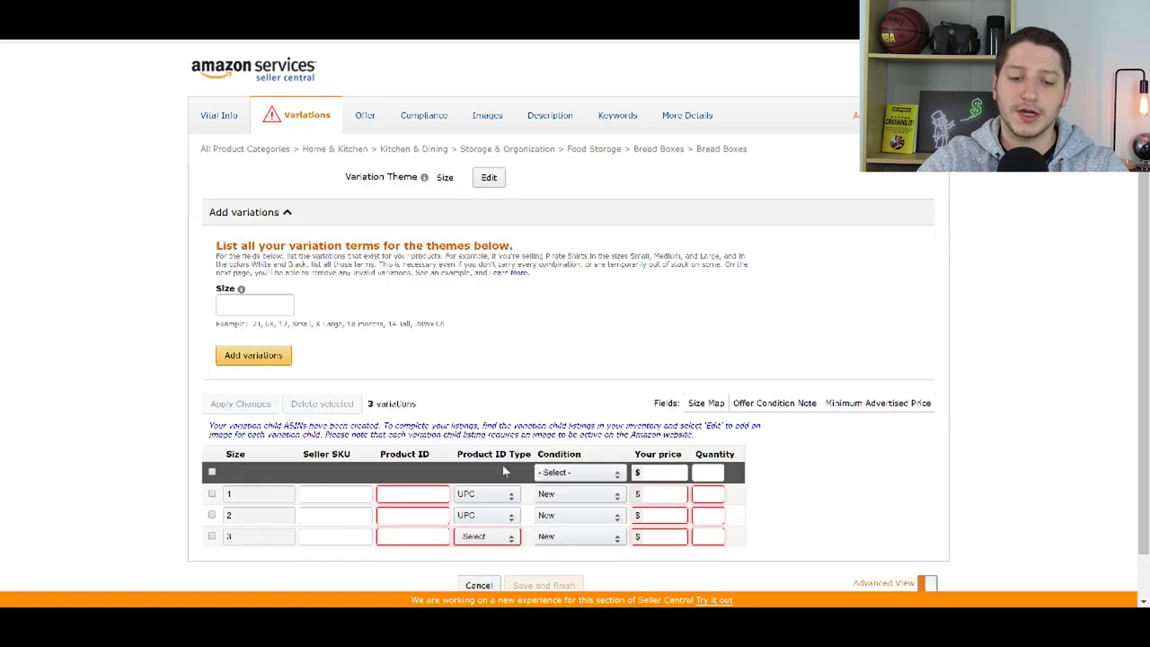